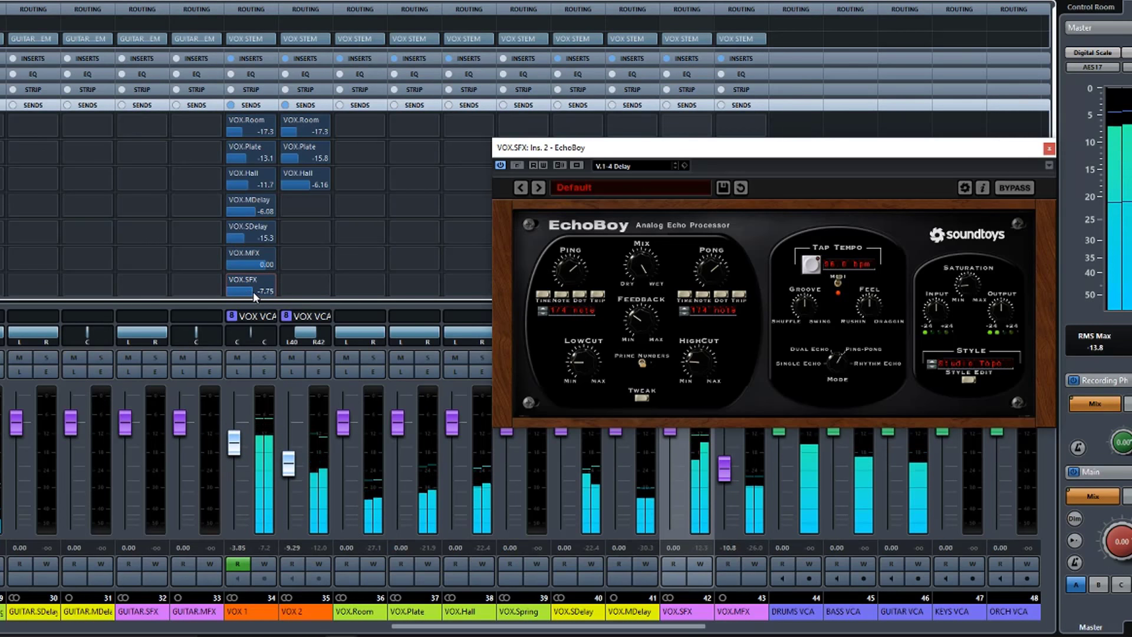
Open the channel settings of the VOX 1 track in the project and lower its VOX.SFX send to -13.7.
{"action": "key", "text": "F3"}
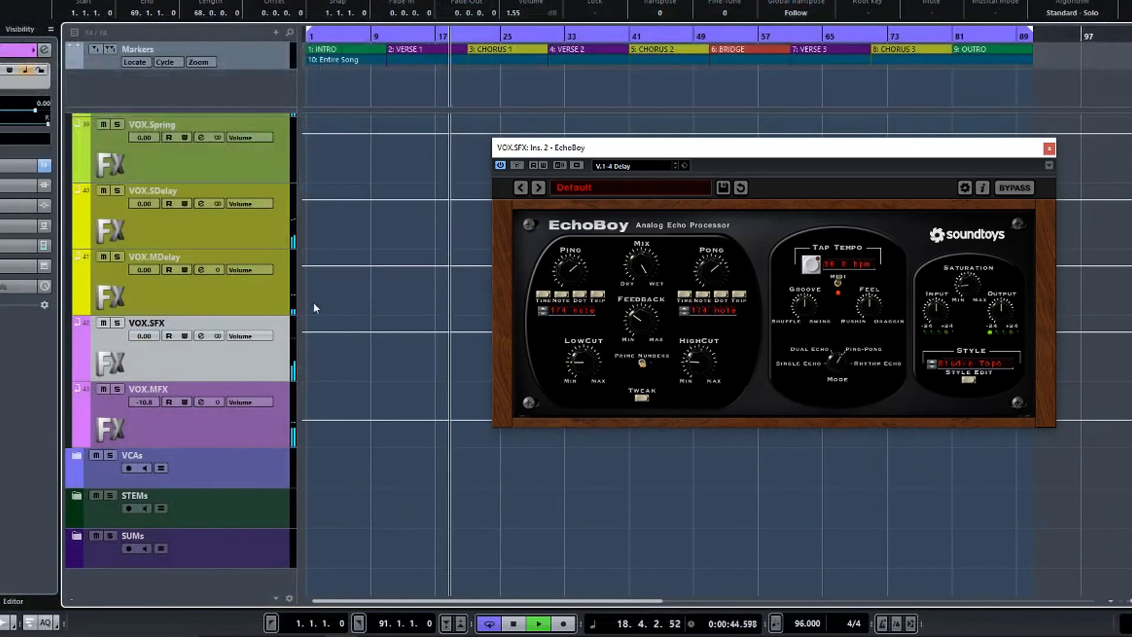
{"action": "scroll", "coordinate": [457, 199], "scroll_direction": "up", "scroll_amount": 8}
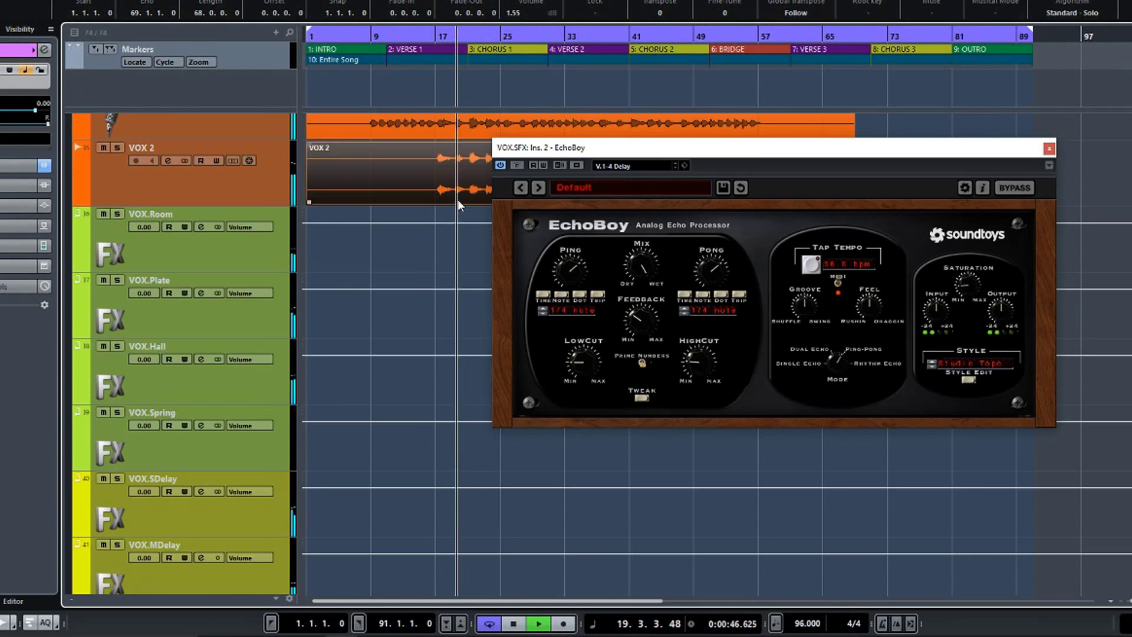
{"action": "left_click_drag", "start_coordinate": [557, 149], "coordinate": [789, 229]}
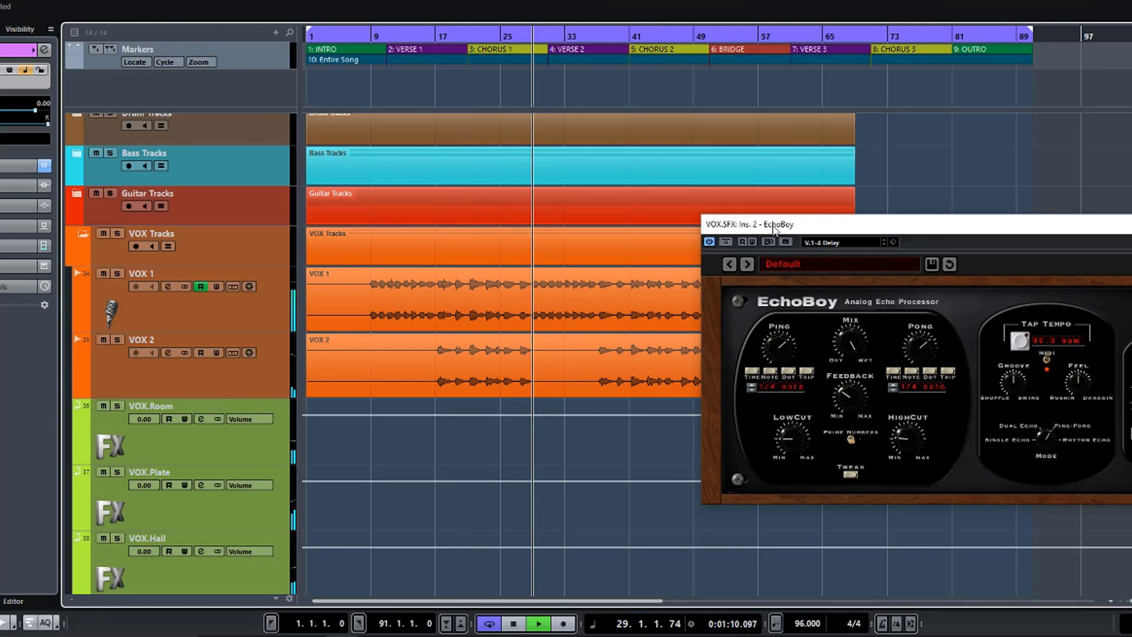
{"action": "left_click_drag", "start_coordinate": [759, 225], "coordinate": [646, 217]}
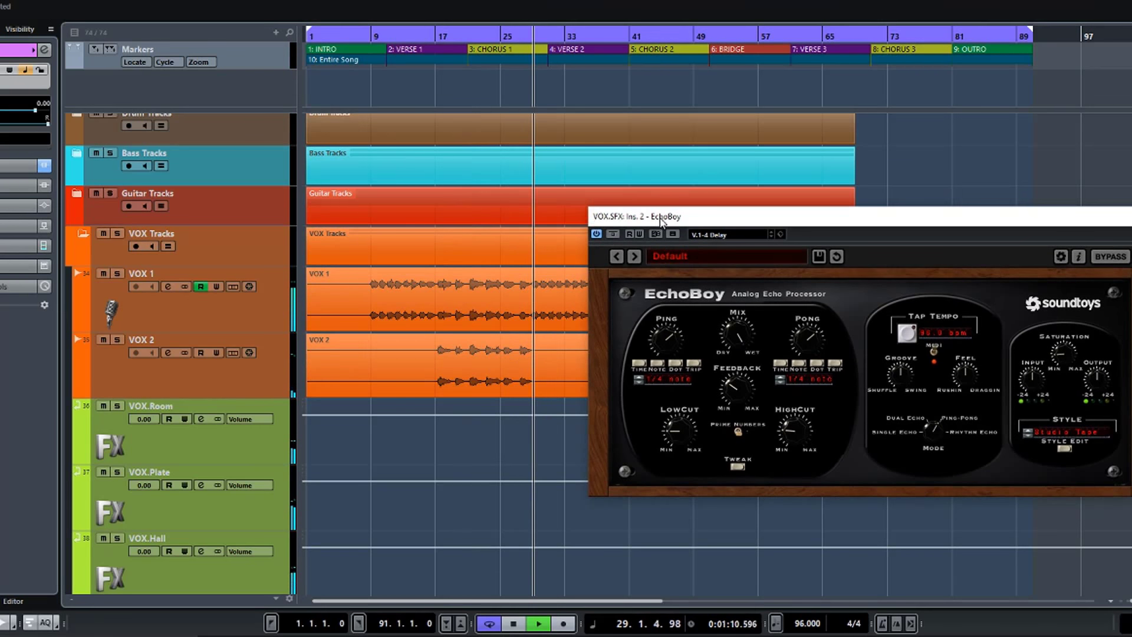
{"action": "left_click", "coordinate": [165, 286]}
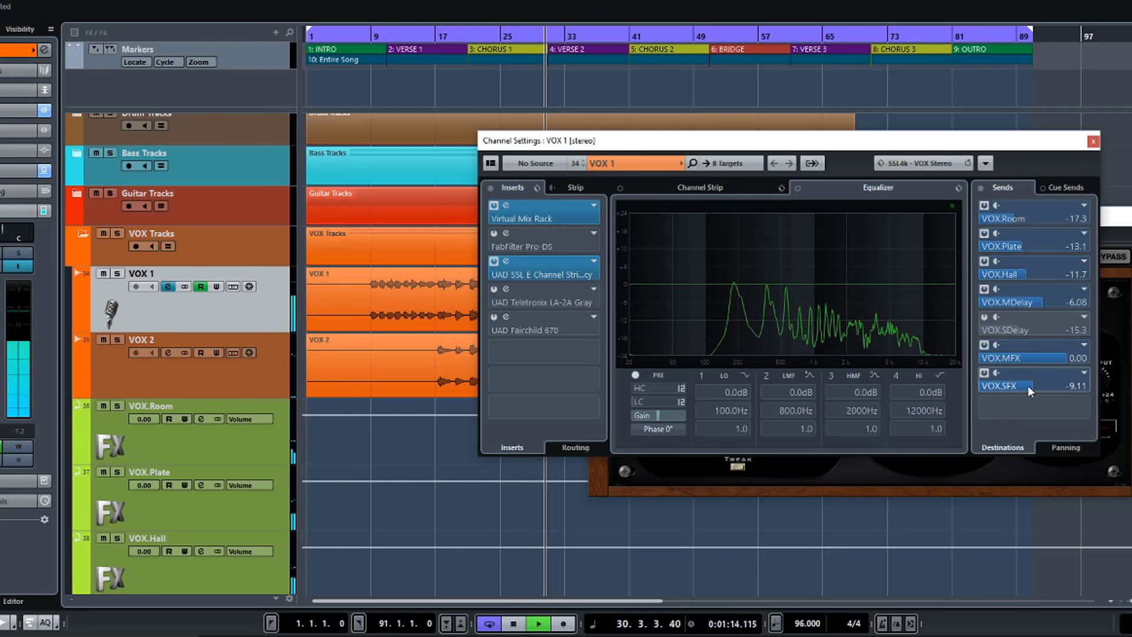
{"action": "left_click_drag", "start_coordinate": [1027, 387], "coordinate": [1020, 385]}
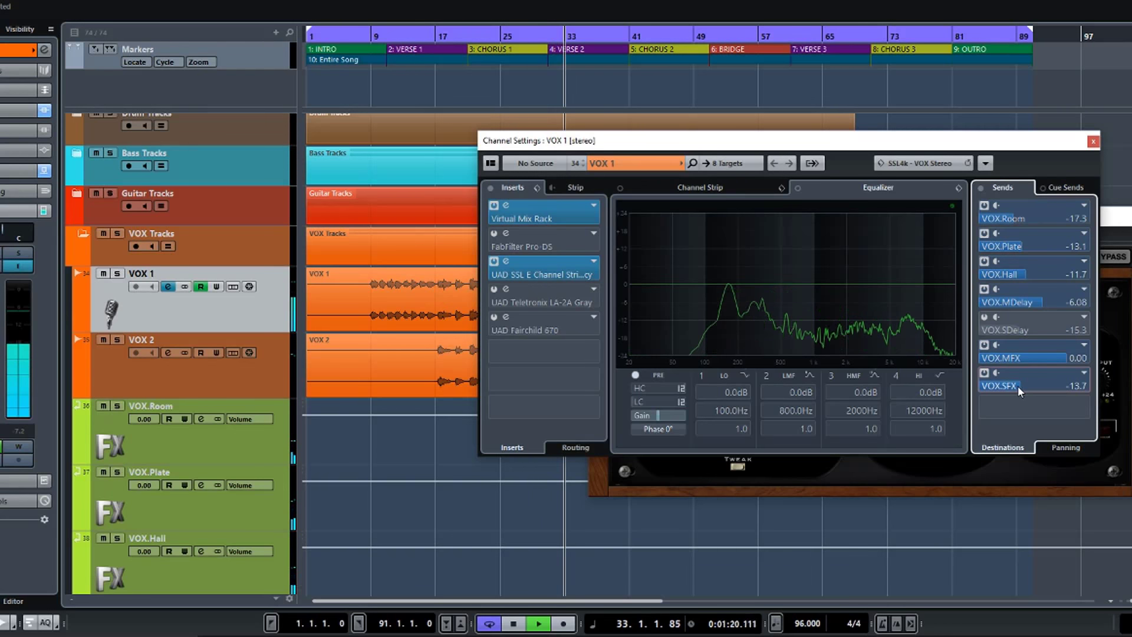
Set EchoBoy's Pong echo to 1/4 dotted and raise VOX 1's VOX.SFX send to -11.1.
{"action": "left_click", "coordinate": [892, 487]}
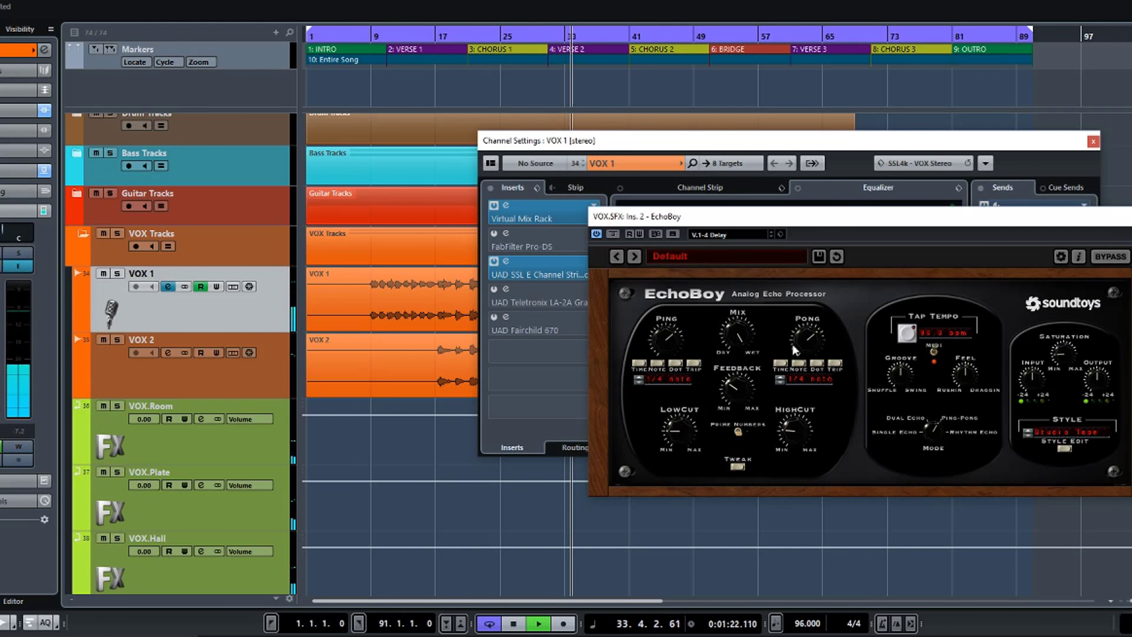
{"action": "left_click", "coordinate": [779, 364]}
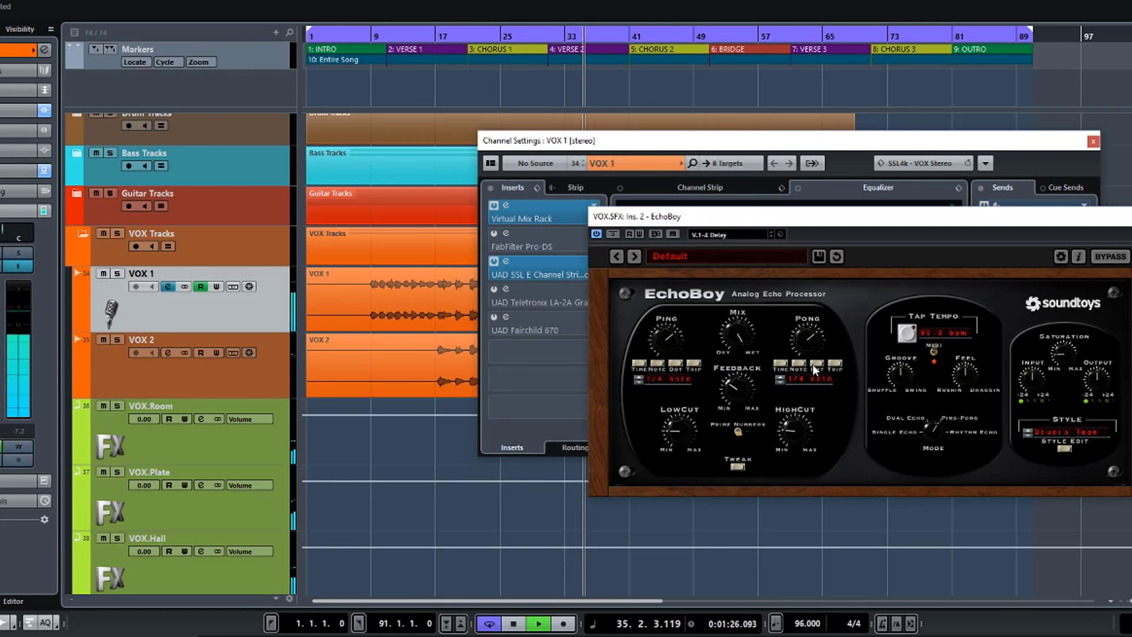
{"action": "left_click", "coordinate": [814, 363]}
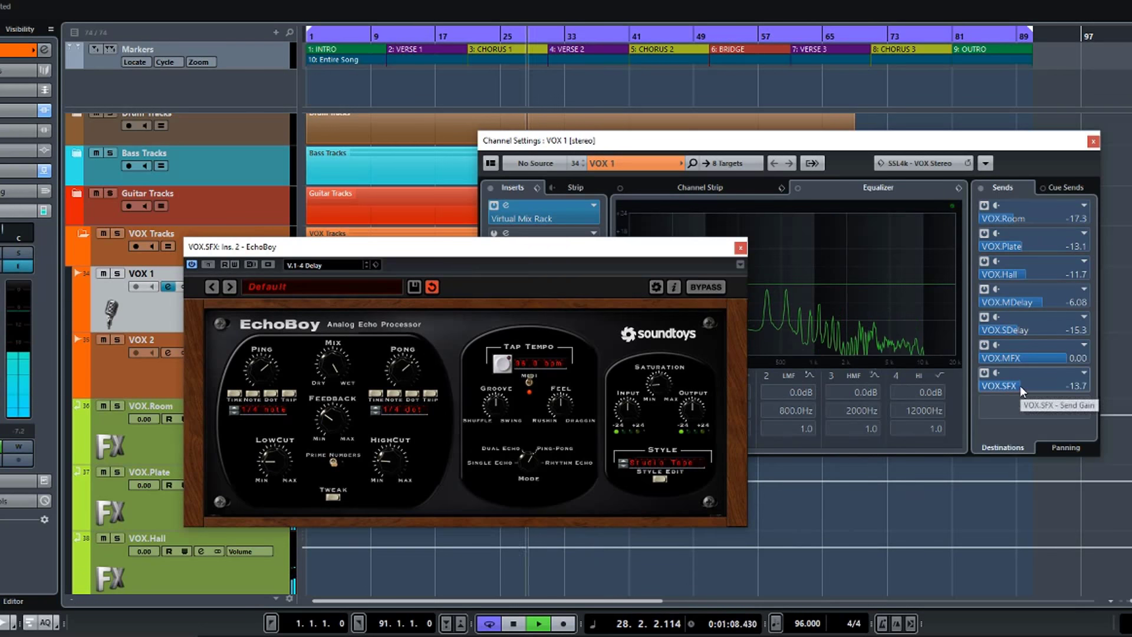
{"action": "left_click", "coordinate": [1021, 385]}
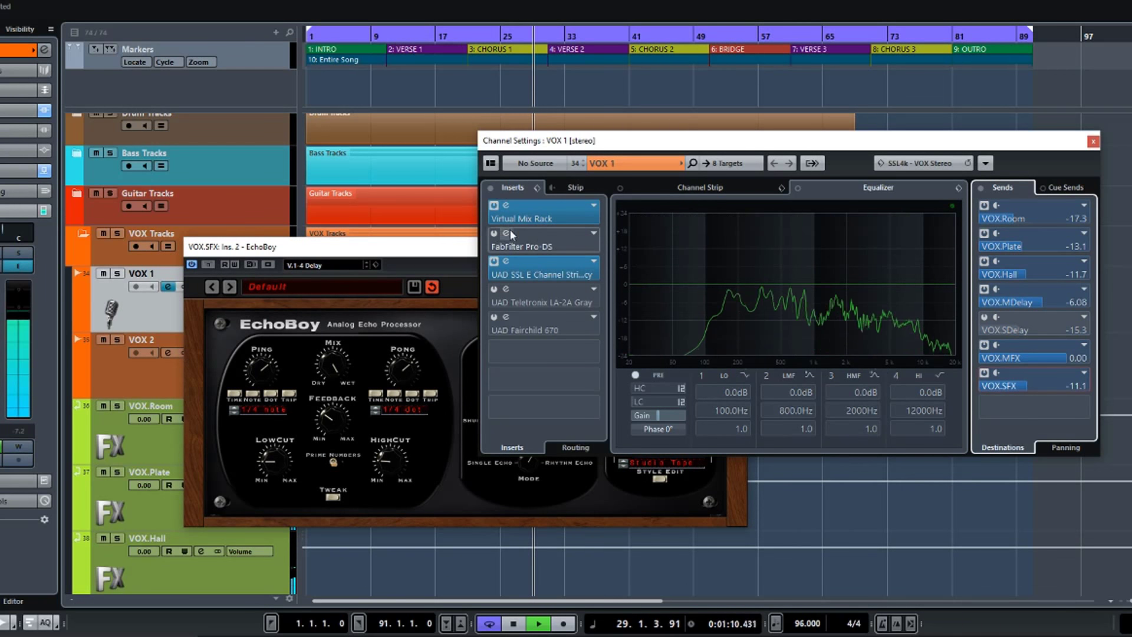
Try 1/4 triplet timing on both EchoBoy's Ping and Pong echoes, and return both to 1/4 note.
{"action": "left_click_drag", "start_coordinate": [451, 255], "coordinate": [493, 259]}
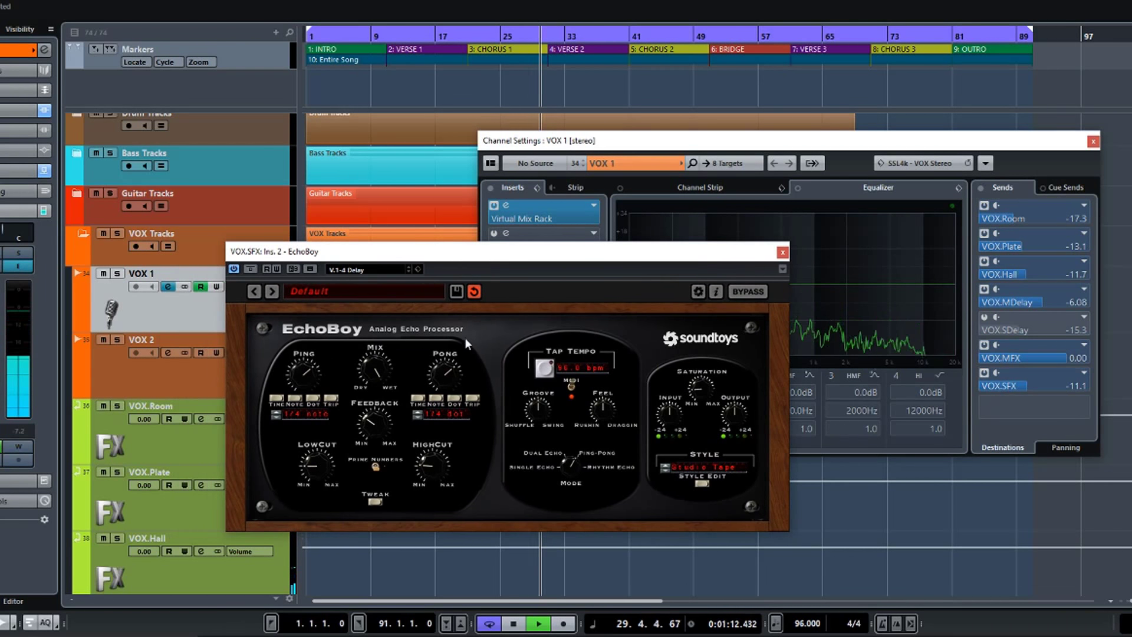
{"action": "left_click", "coordinate": [331, 398]}
{"action": "left_click", "coordinate": [472, 398]}
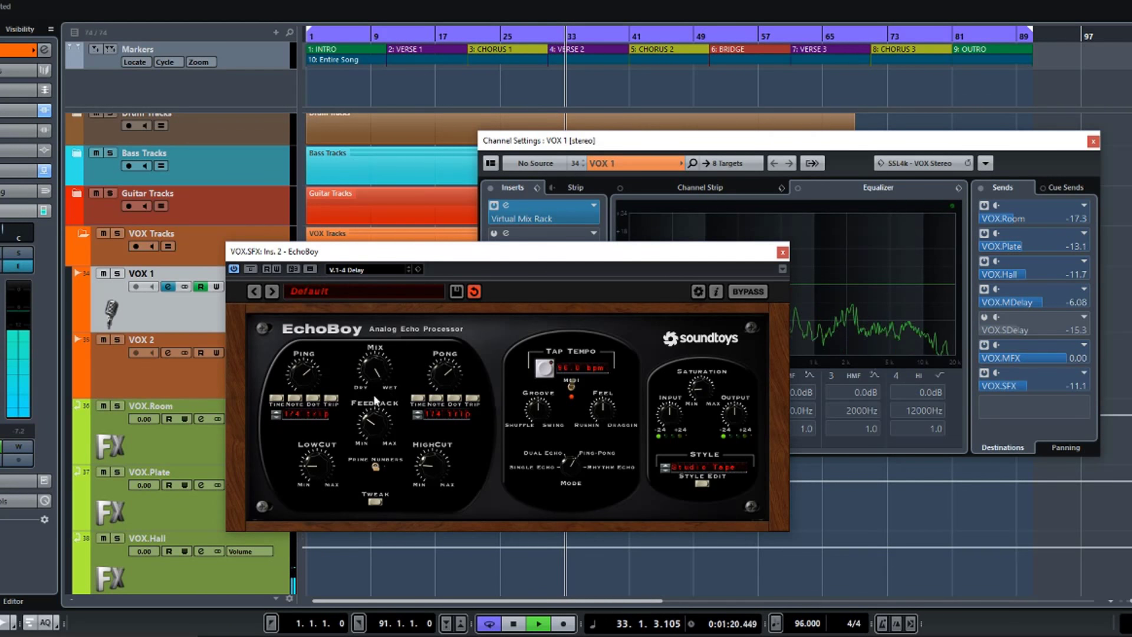
{"action": "left_click", "coordinate": [295, 398]}
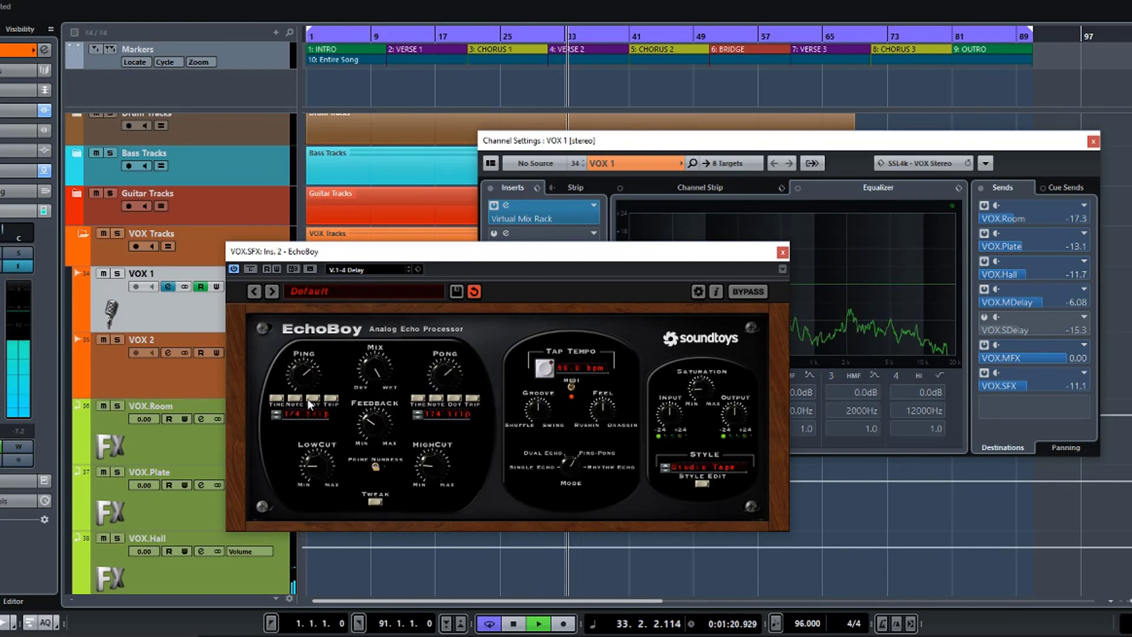
{"action": "left_click", "coordinate": [439, 399]}
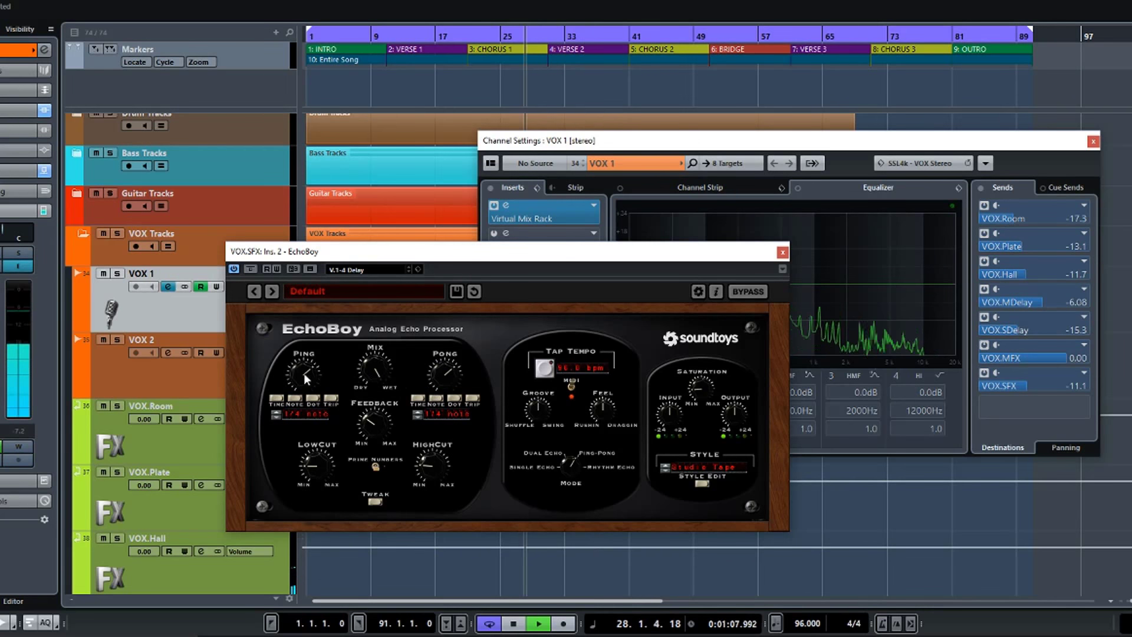
Shorten EchoBoy's Ping echo to 1/8 and the Pong echo to 1/8, comparing dotted and triplet for Pong and keeping triplet.
{"action": "left_click_drag", "start_coordinate": [303, 372], "coordinate": [301, 384]}
{"action": "left_click_drag", "start_coordinate": [439, 381], "coordinate": [448, 401]}
{"action": "left_click", "coordinate": [472, 399]}
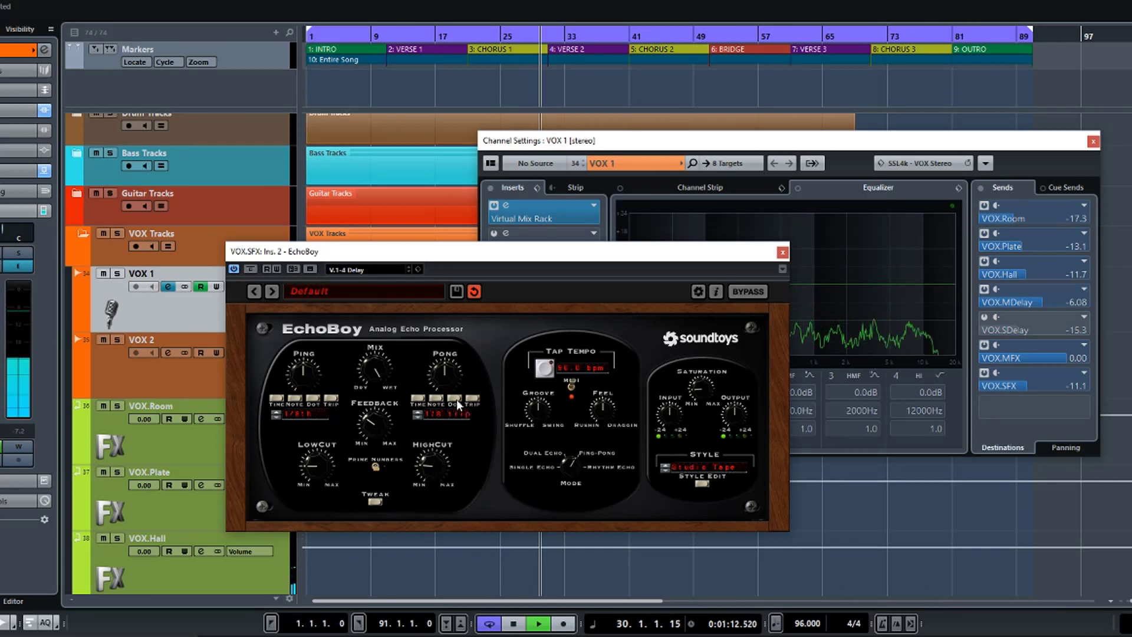
{"action": "left_click", "coordinate": [454, 399]}
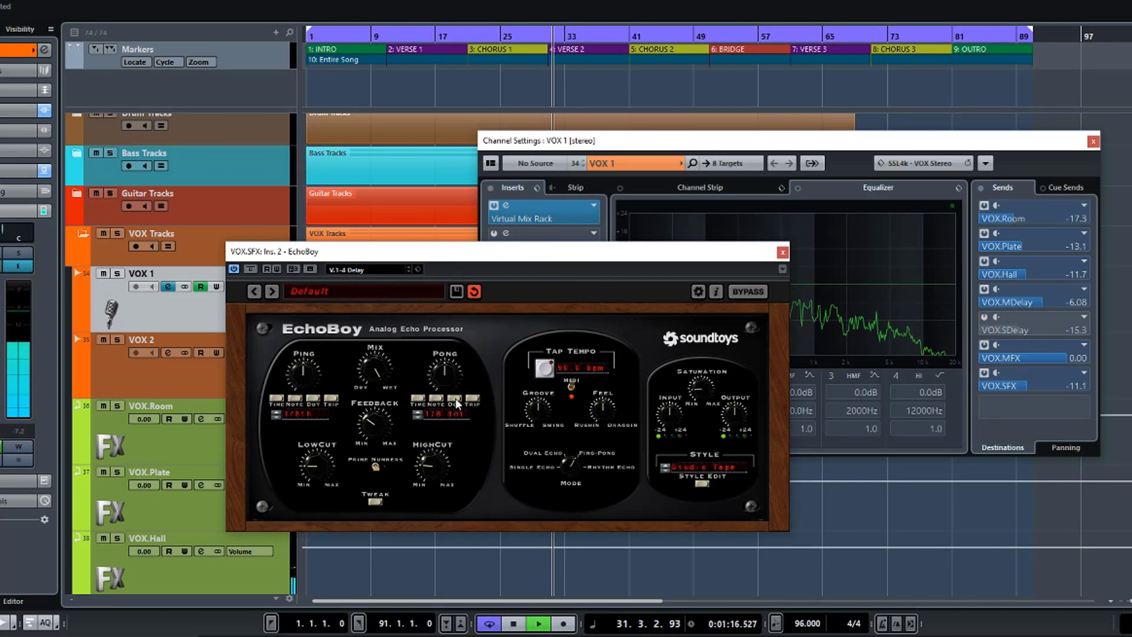
{"action": "left_click", "coordinate": [470, 399]}
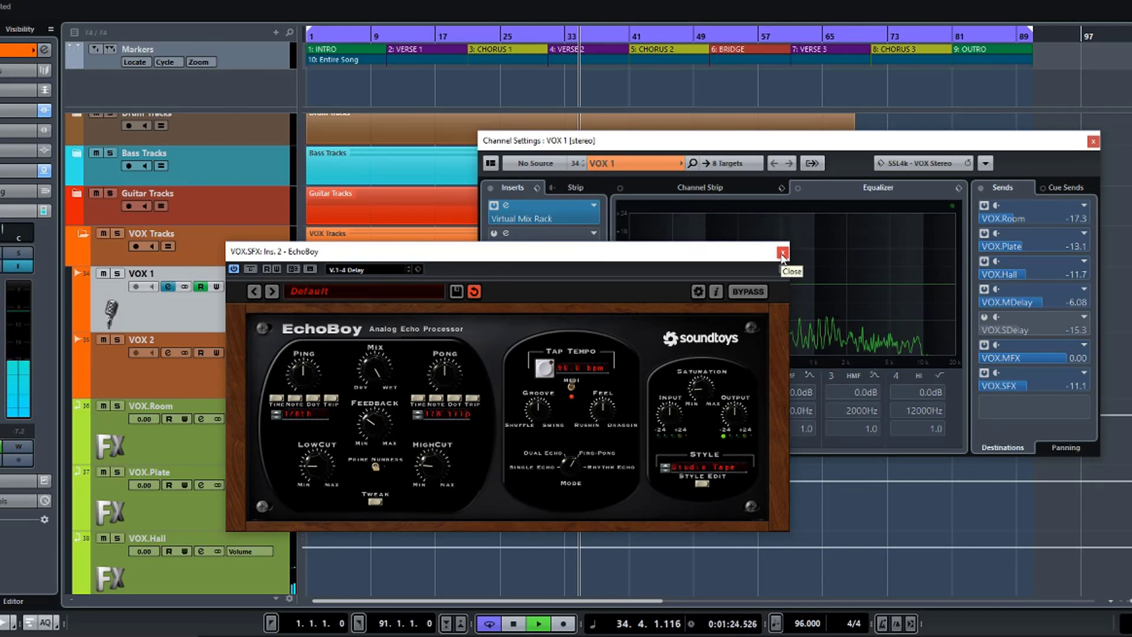
Raise VOX 1's VOX.SFX send to -8.90, recheck playback, and close the EchoBoy window with playback stopped.
{"action": "left_click_drag", "start_coordinate": [1021, 387], "coordinate": [1030, 385]}
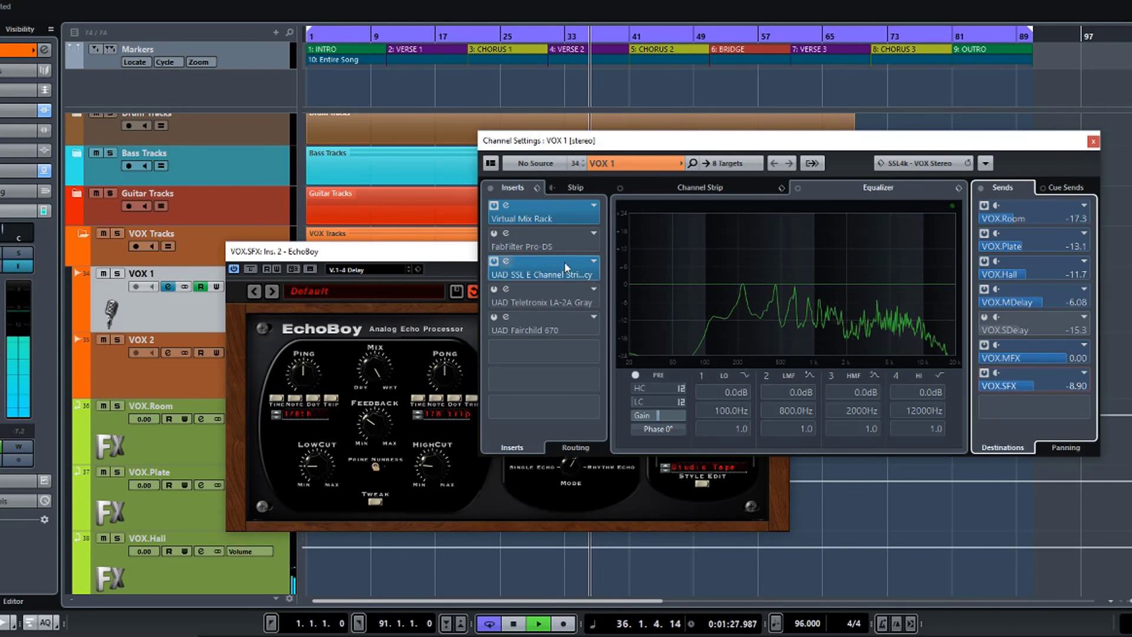
{"action": "left_click", "coordinate": [461, 254]}
{"action": "key", "text": "space"}
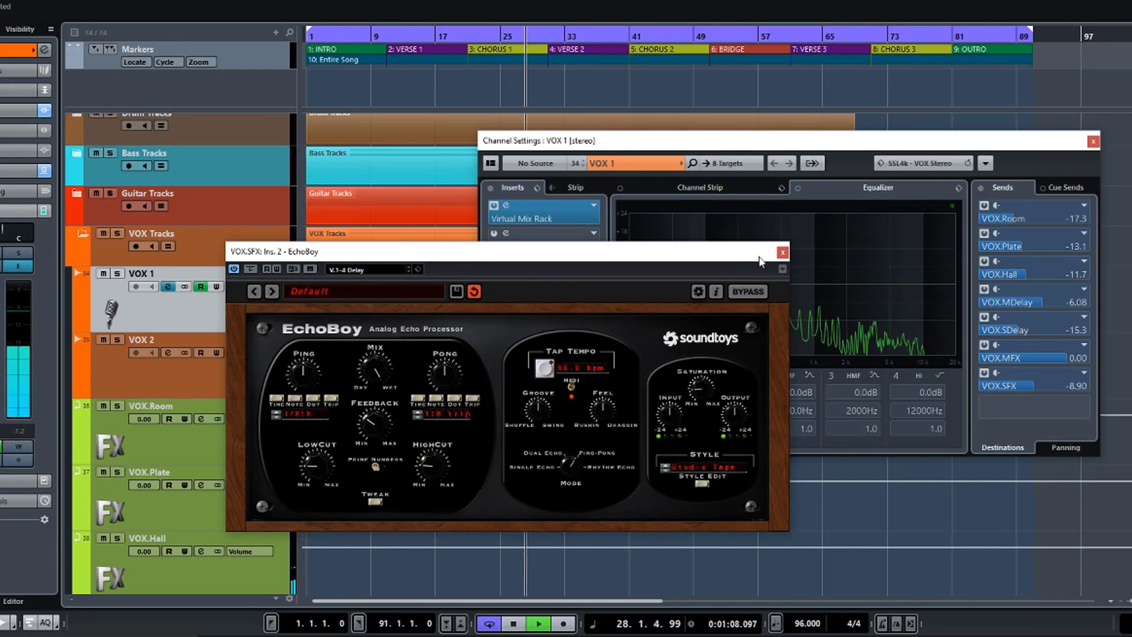
{"action": "left_click", "coordinate": [782, 252]}
{"action": "key", "text": "space"}
Switch off VOX 1's VOX.SFX send while automation writing is disabled, and enable writing on the track.
{"action": "left_click_drag", "start_coordinate": [660, 142], "coordinate": [513, 260]}
{"action": "left_click", "coordinate": [217, 287]}
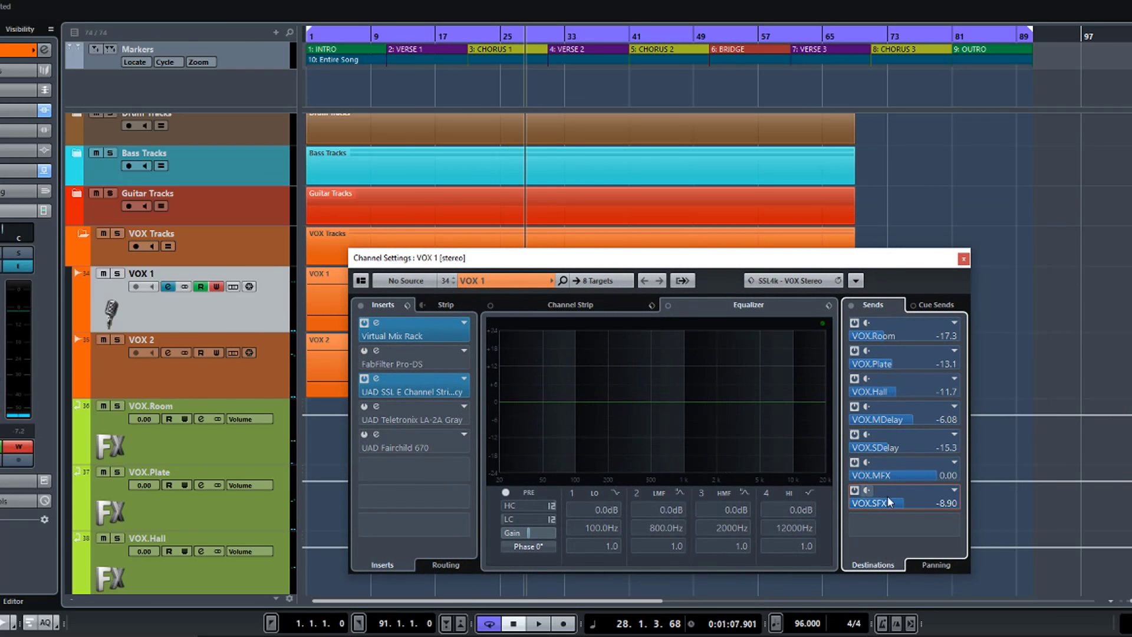
{"action": "left_click", "coordinate": [218, 288]}
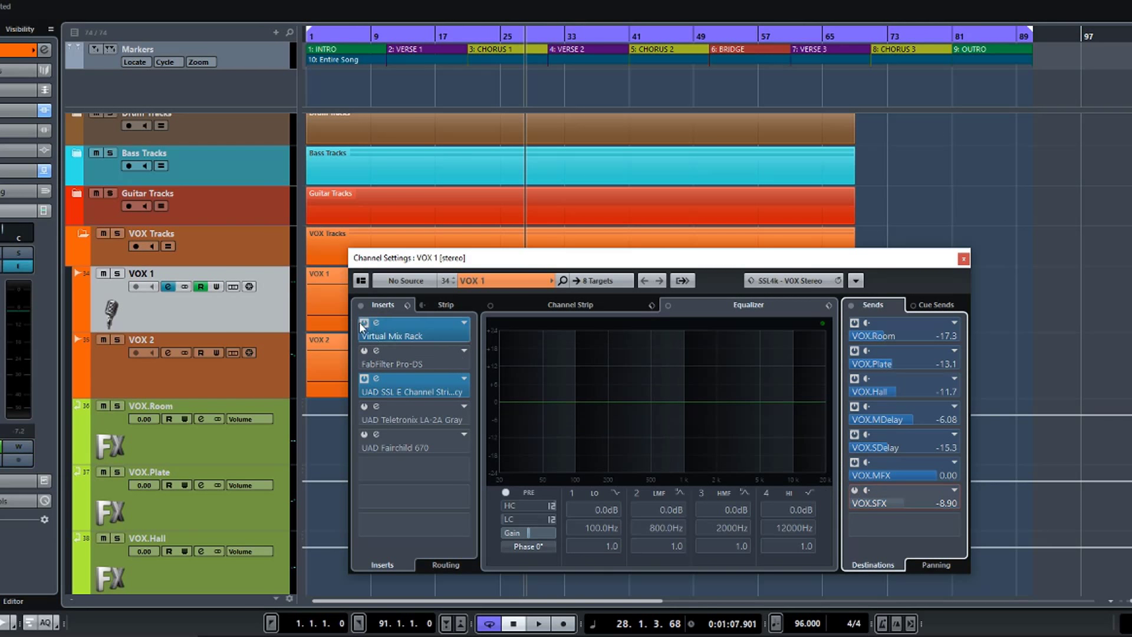
{"action": "left_click", "coordinate": [216, 286]}
Write the VOX.SFX send's on/off automation during playback from about bar 29 to 37, and close the channel settings.
{"action": "key", "text": "space"}
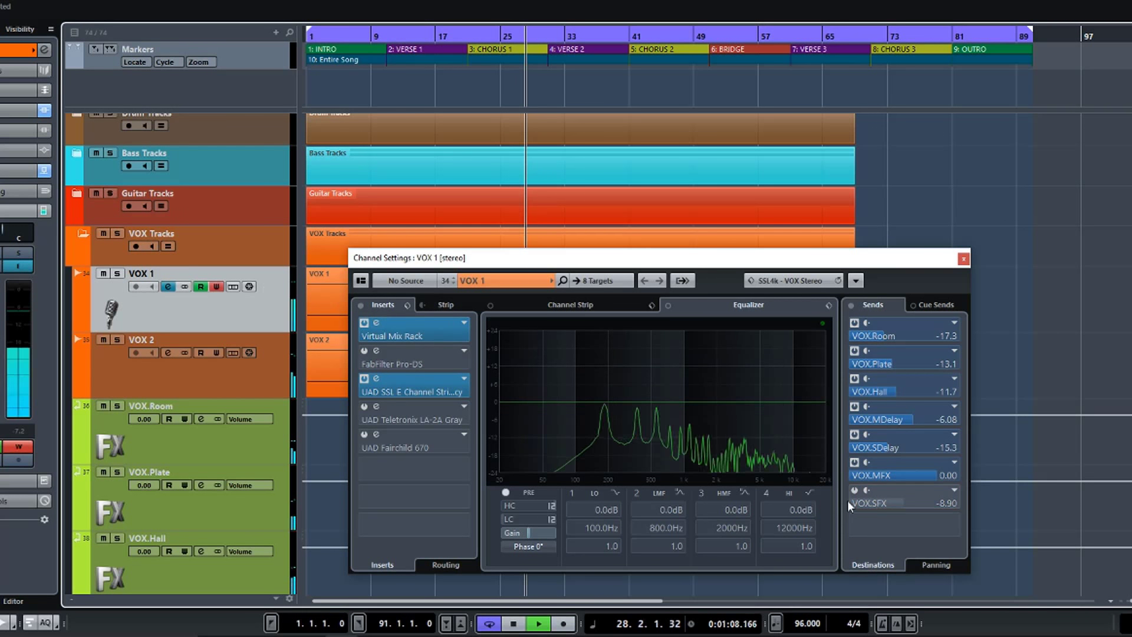
{"action": "left_click", "coordinate": [854, 490]}
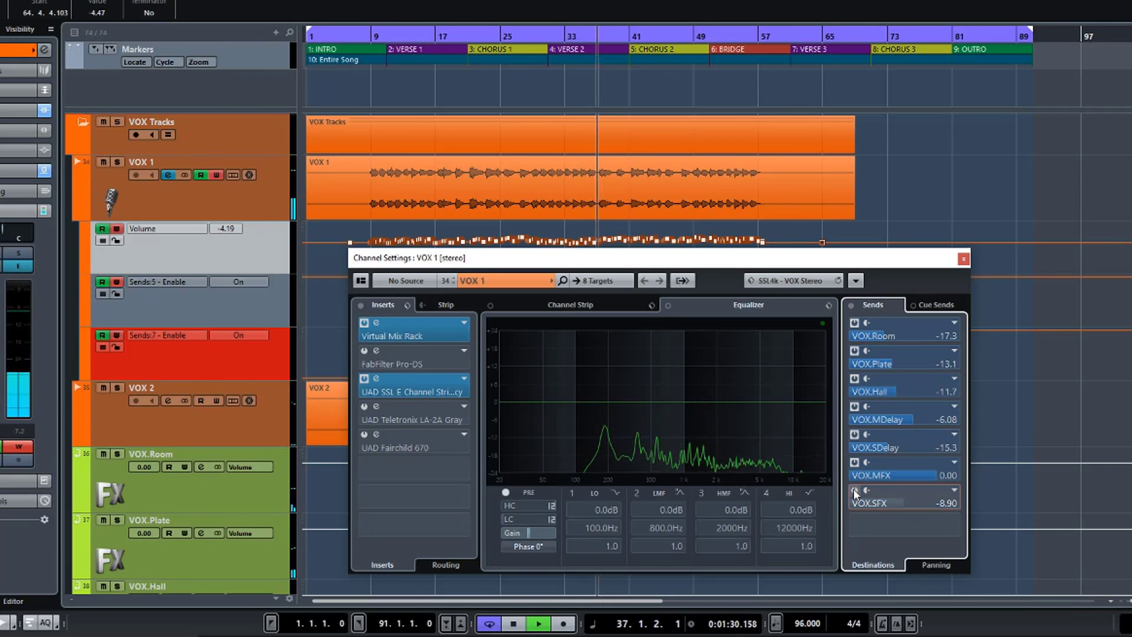
{"action": "left_click", "coordinate": [963, 258]}
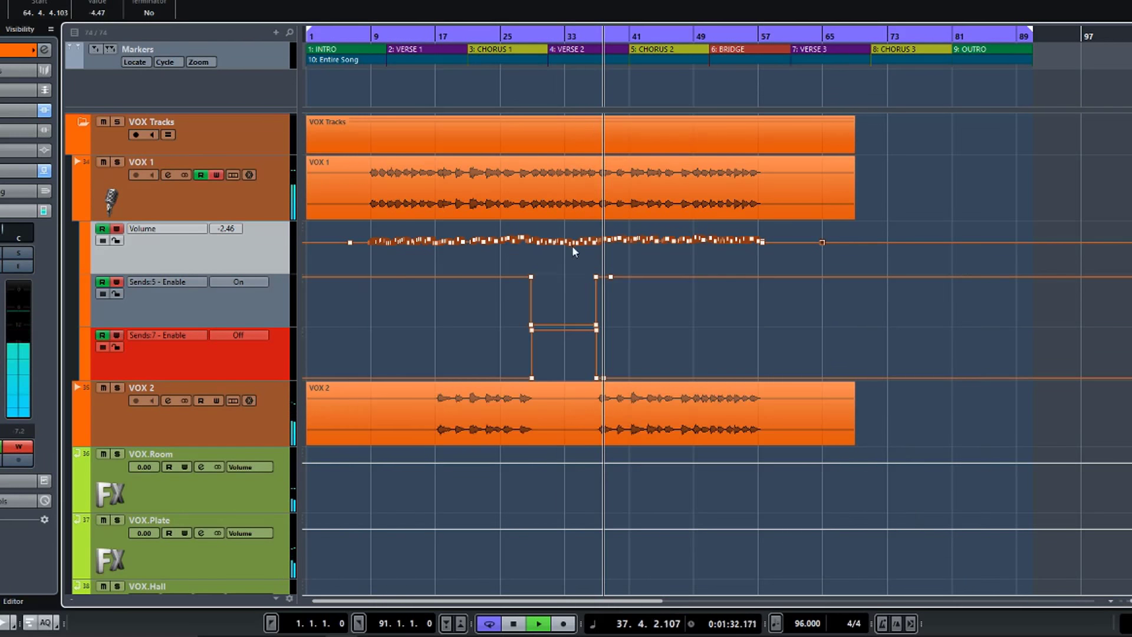
Add the UAD EMT 250 reverb to the fifth insert slot of the VOX.SFX channel in the mixer.
{"action": "left_click", "coordinate": [532, 96]}
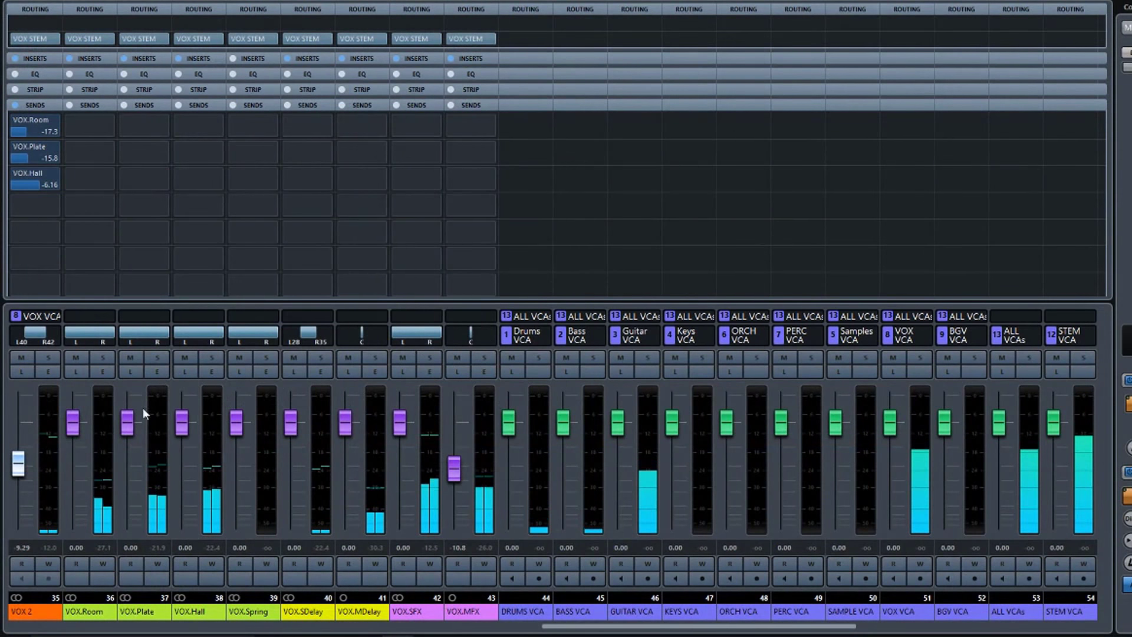
{"action": "left_click", "coordinate": [423, 57]}
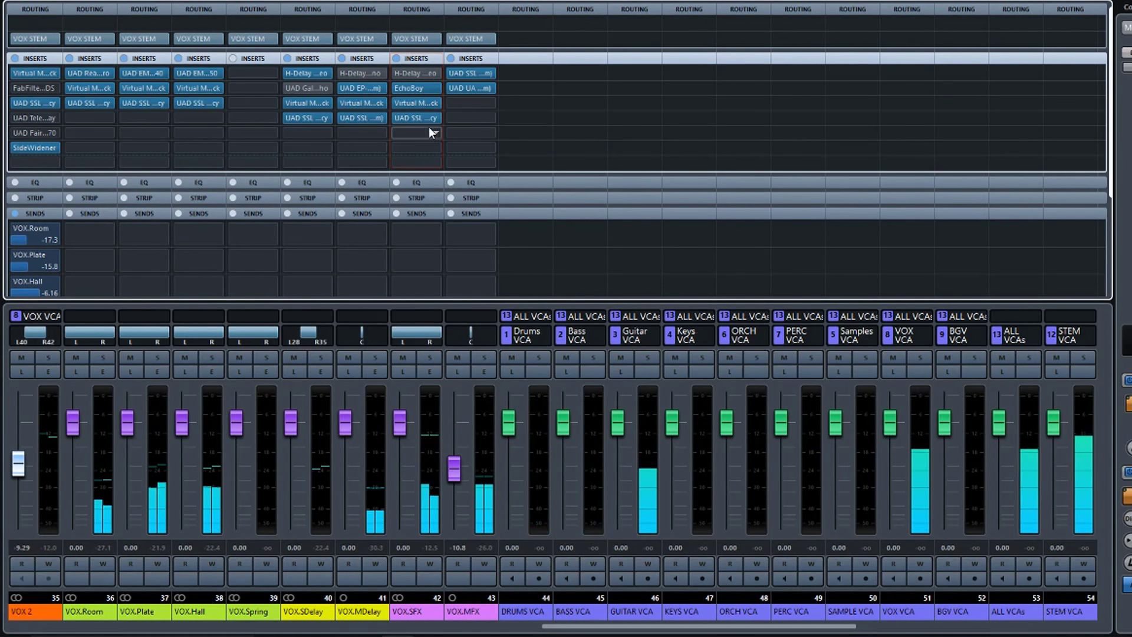
{"action": "left_click", "coordinate": [435, 131]}
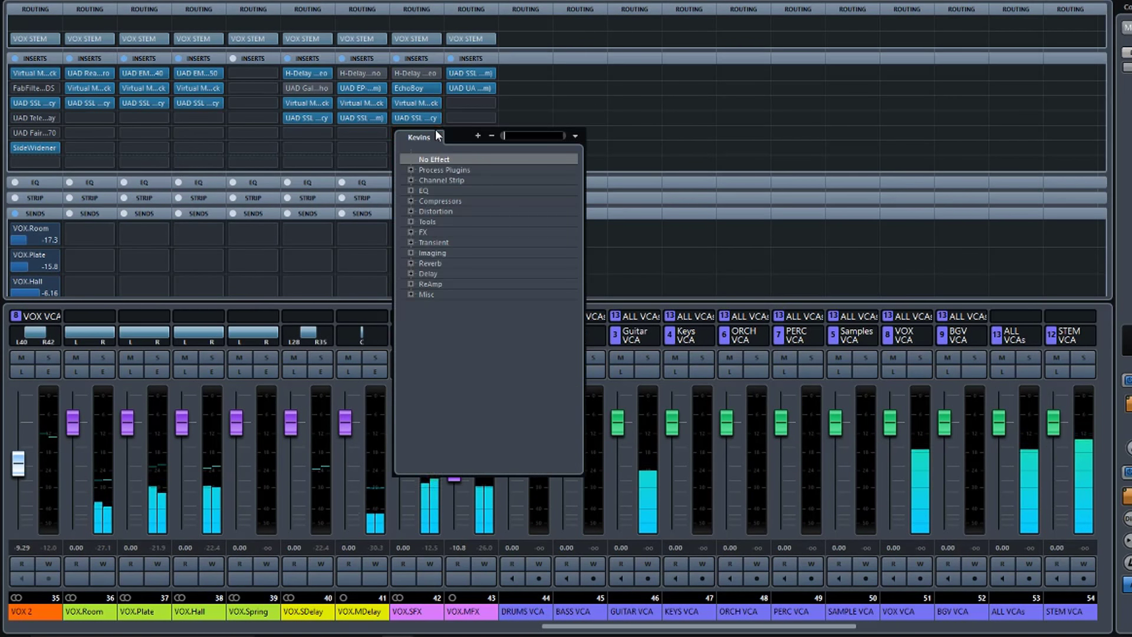
{"action": "left_click", "coordinate": [410, 264]}
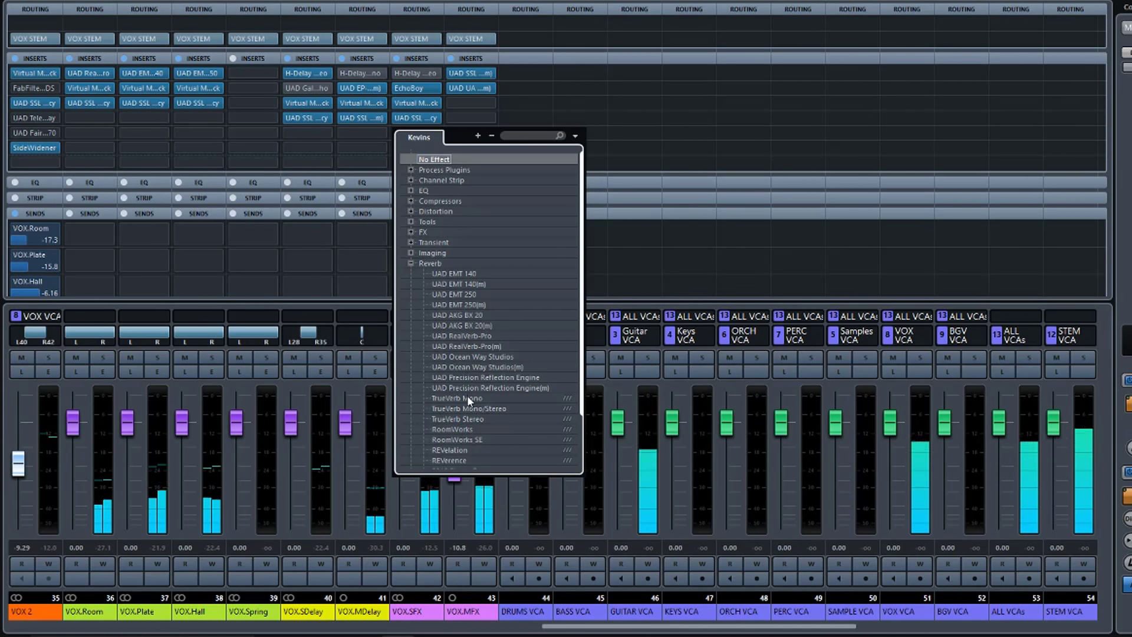
{"action": "left_click", "coordinate": [463, 293]}
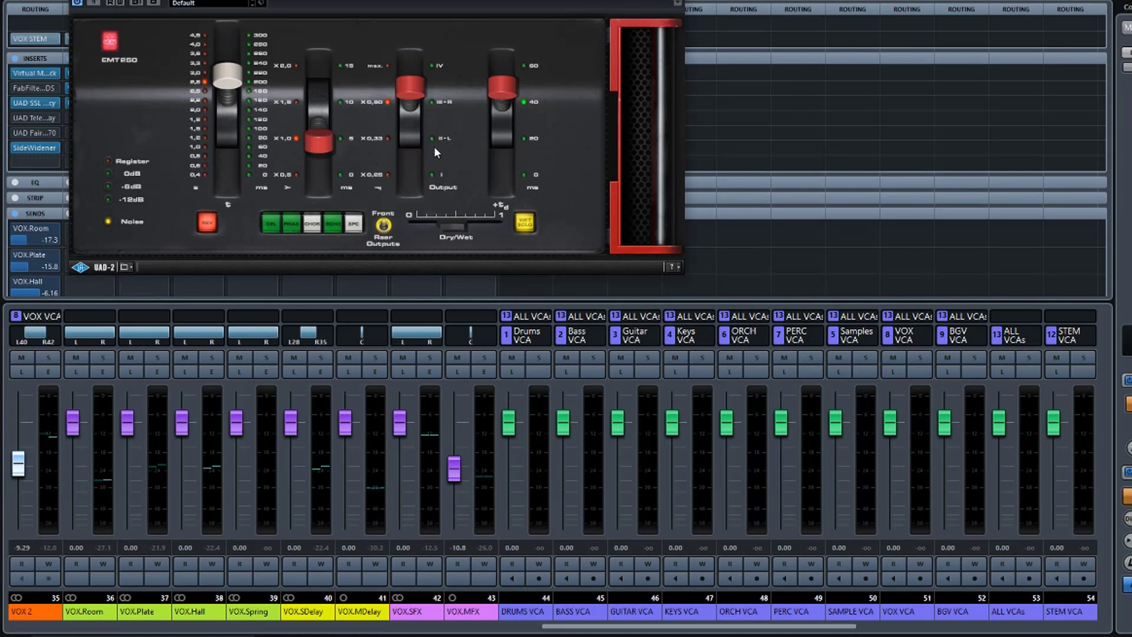
{"action": "left_click_drag", "start_coordinate": [281, 0], "coordinate": [654, 88]}
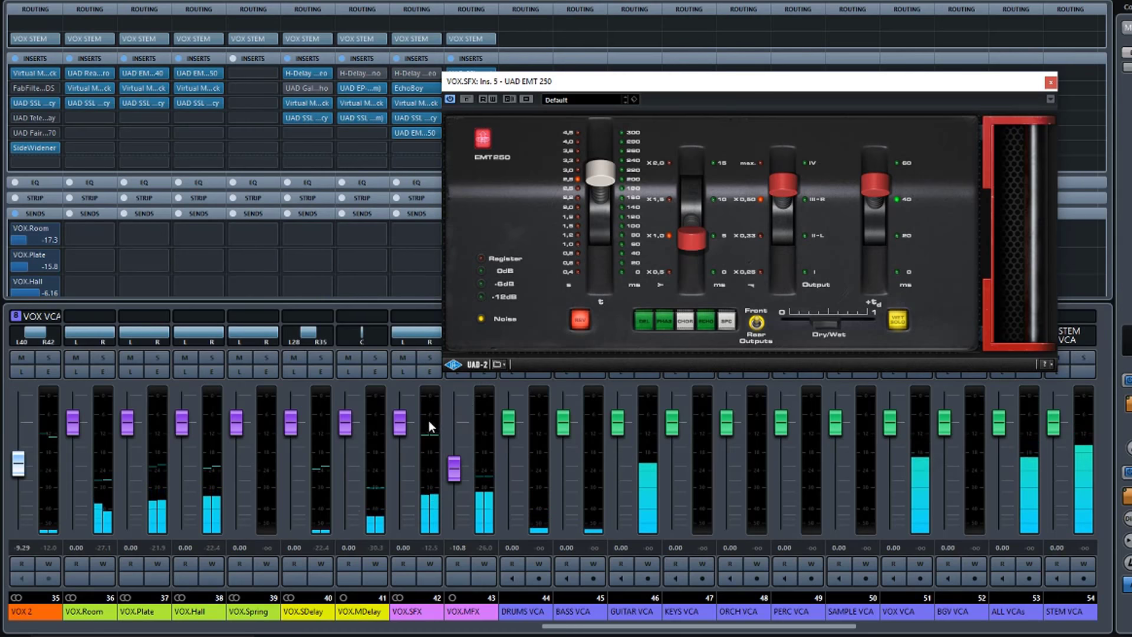
Audition VOX.SFX with Listen, turn off the EMT 250's wet solo, and shift its dry/wet mix slightly toward wet.
{"action": "left_click", "coordinate": [404, 371]}
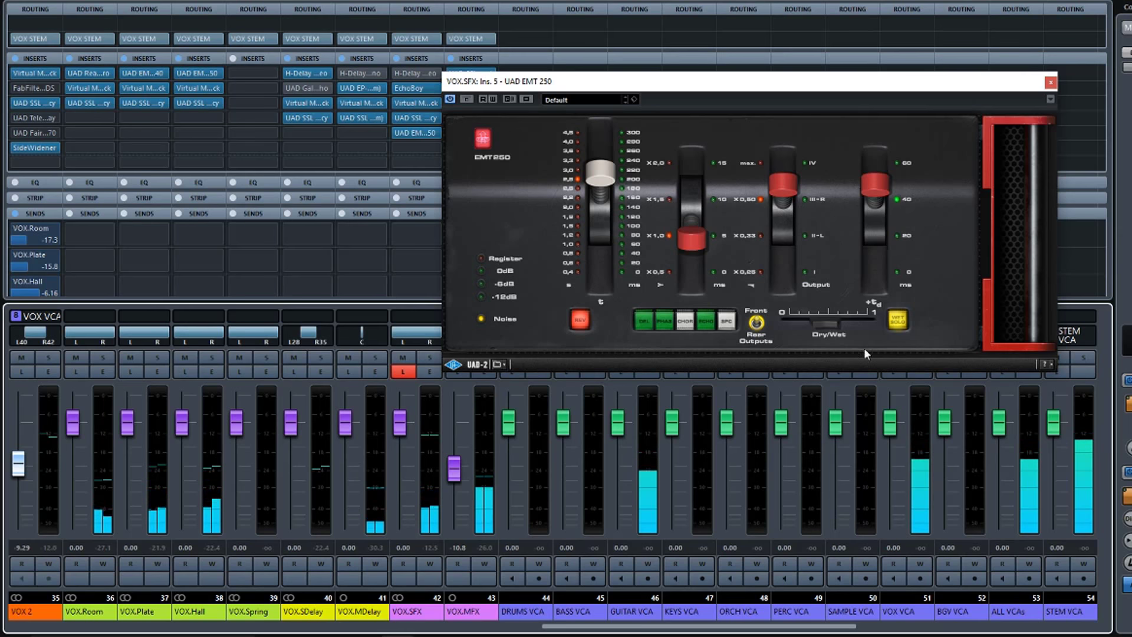
{"action": "left_click", "coordinate": [404, 371]}
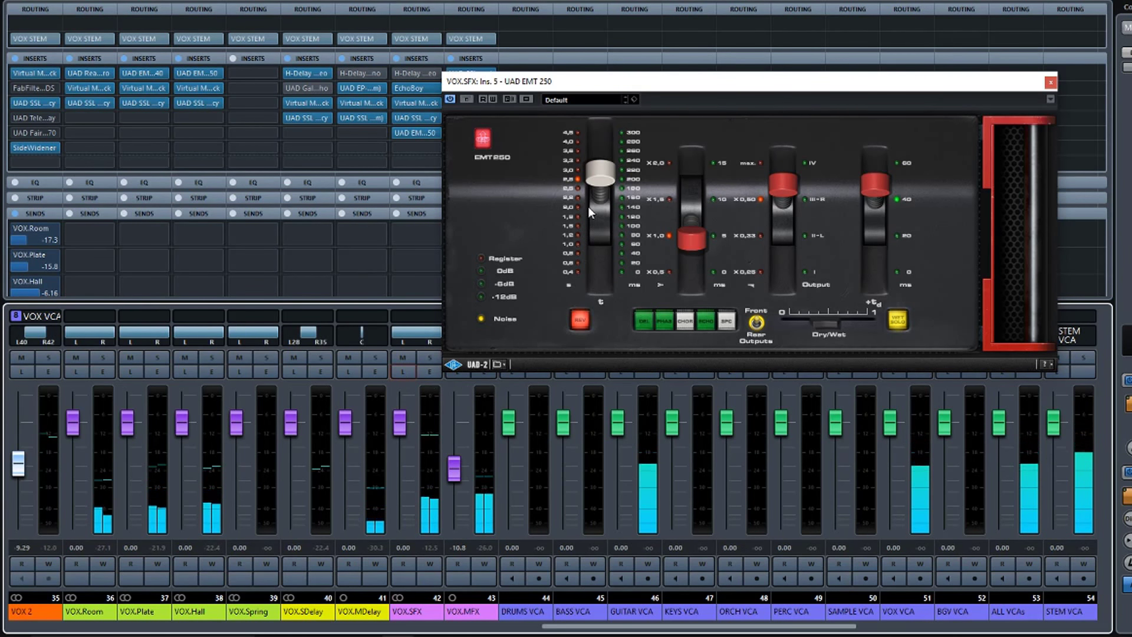
{"action": "left_click", "coordinate": [895, 318]}
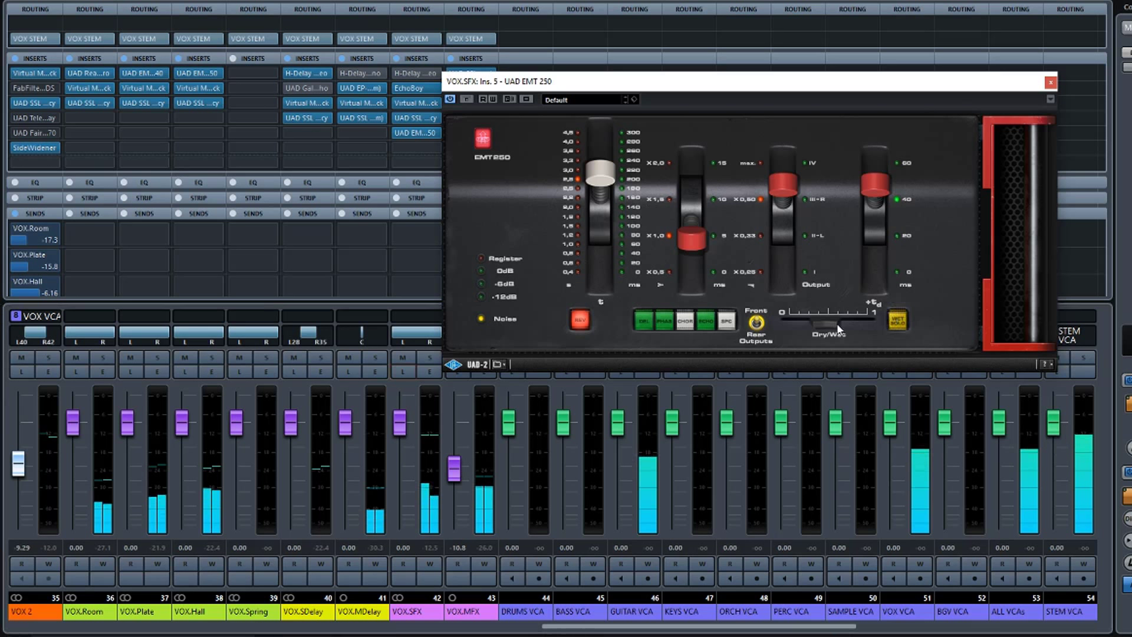
{"action": "left_click_drag", "start_coordinate": [836, 323], "coordinate": [848, 321]}
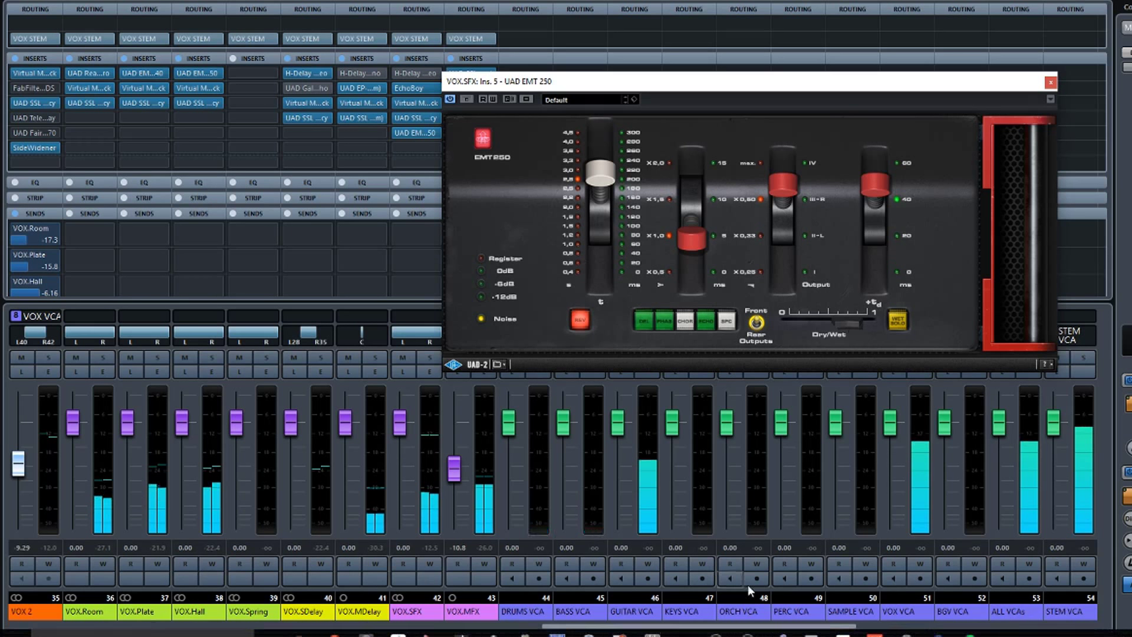
{"action": "scroll", "coordinate": [705, 627], "scroll_direction": "left", "scroll_amount": 2}
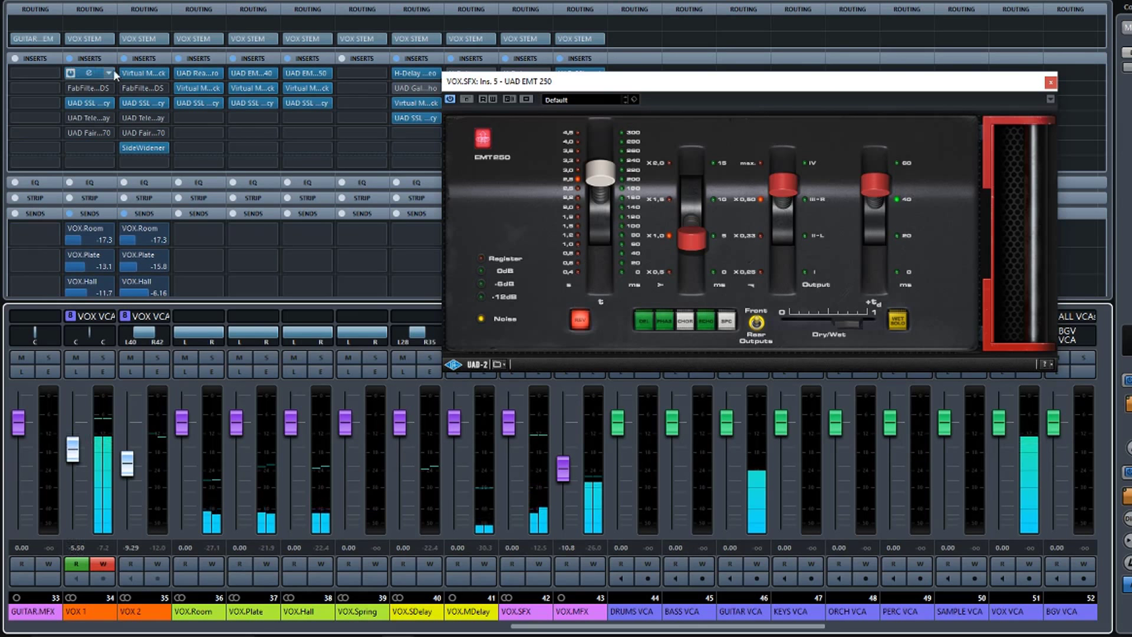
Disable automation writing on VOX 1 and set its VOX.SFX send level to -6.30 during playback.
{"action": "scroll", "coordinate": [111, 190], "scroll_direction": "down", "scroll_amount": 2}
{"action": "scroll", "coordinate": [111, 188], "scroll_direction": "down", "scroll_amount": 2}
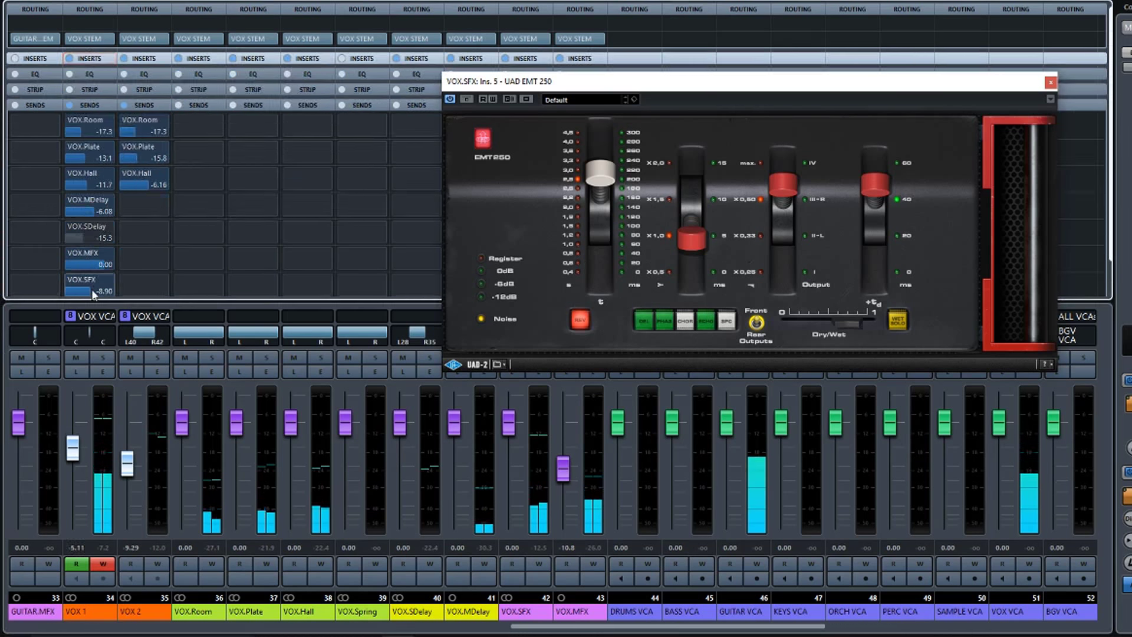
{"action": "mouse_move", "coordinate": [92, 290]}
{"action": "left_mouse_down"}
{"action": "mouse_move", "coordinate": [103, 295]}
{"action": "mouse_move", "coordinate": [93, 290]}
{"action": "left_mouse_up"}
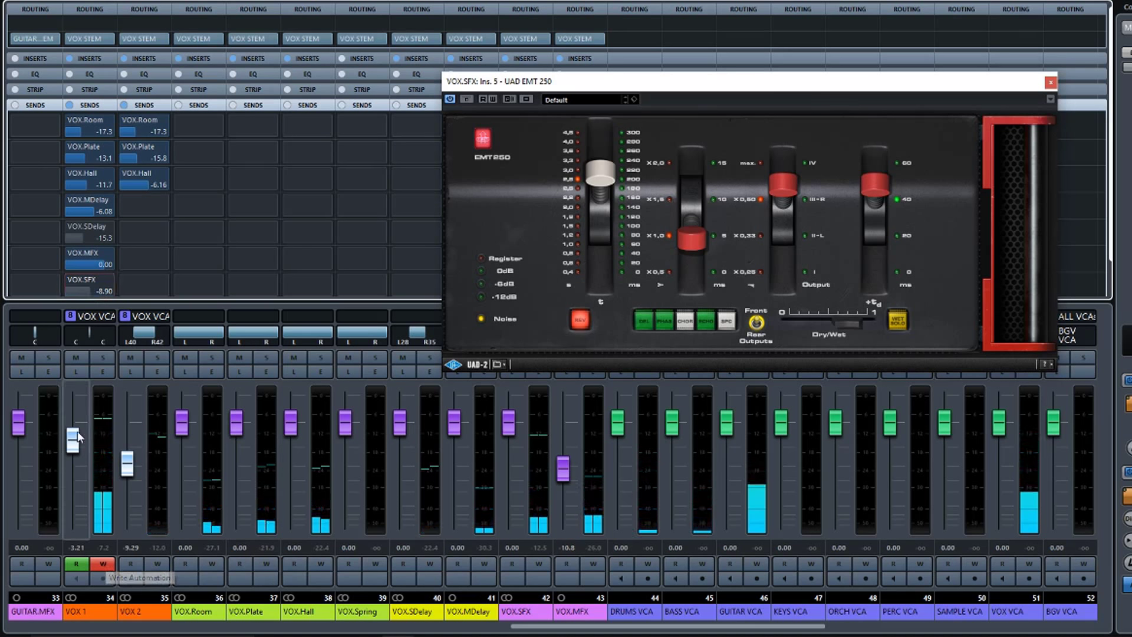
{"action": "left_click", "coordinate": [100, 563]}
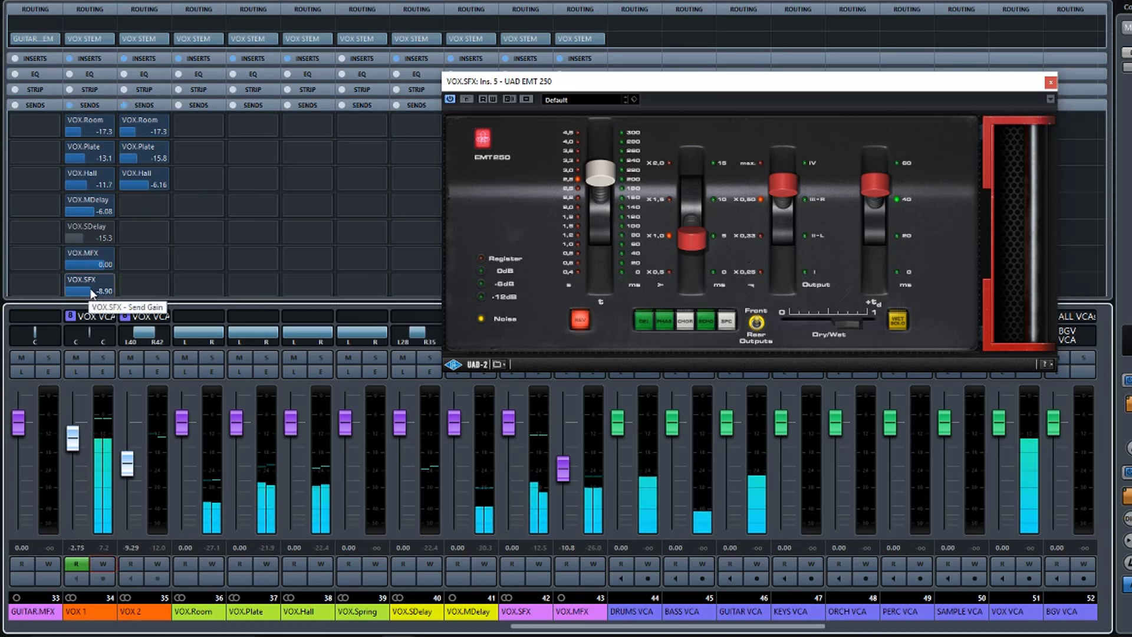
{"action": "left_click_drag", "start_coordinate": [92, 293], "coordinate": [101, 293]}
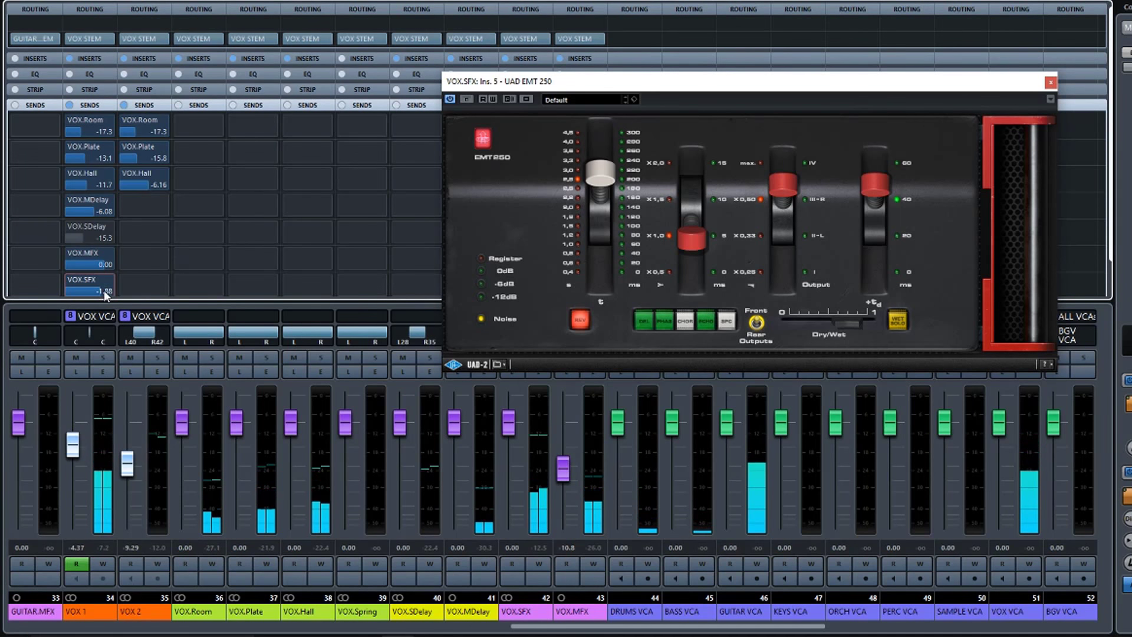
{"action": "left_click_drag", "start_coordinate": [104, 291], "coordinate": [92, 290]}
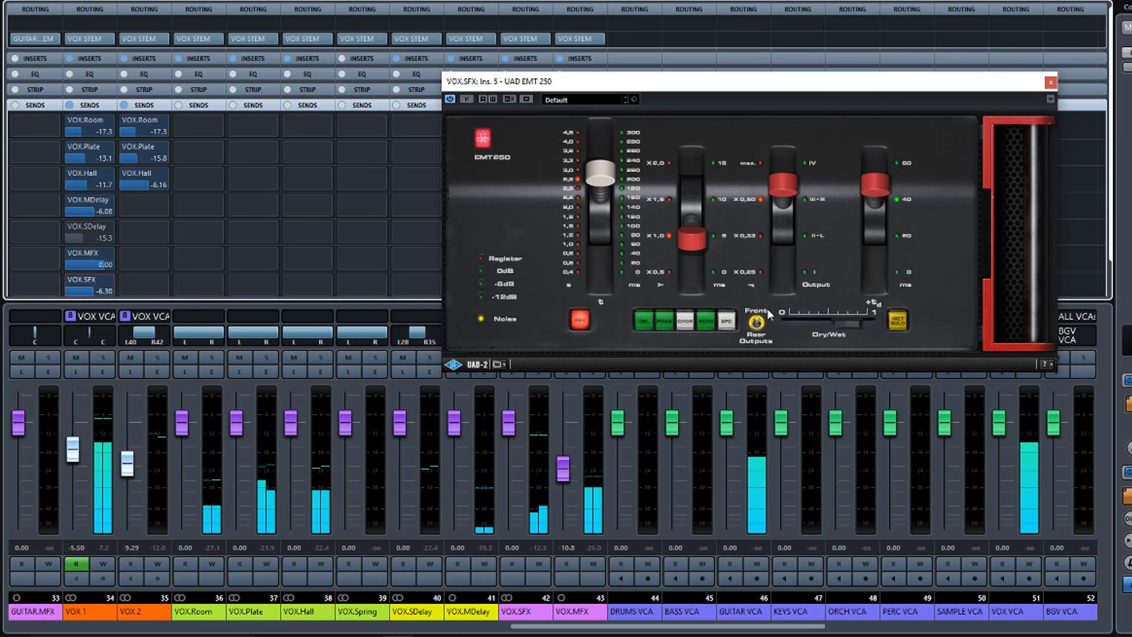
Shift the EMT 250's dry/wet mix slightly further toward wet and close the plug-in window.
{"action": "left_click", "coordinate": [843, 322]}
{"action": "left_click_drag", "start_coordinate": [847, 322], "coordinate": [851, 321]}
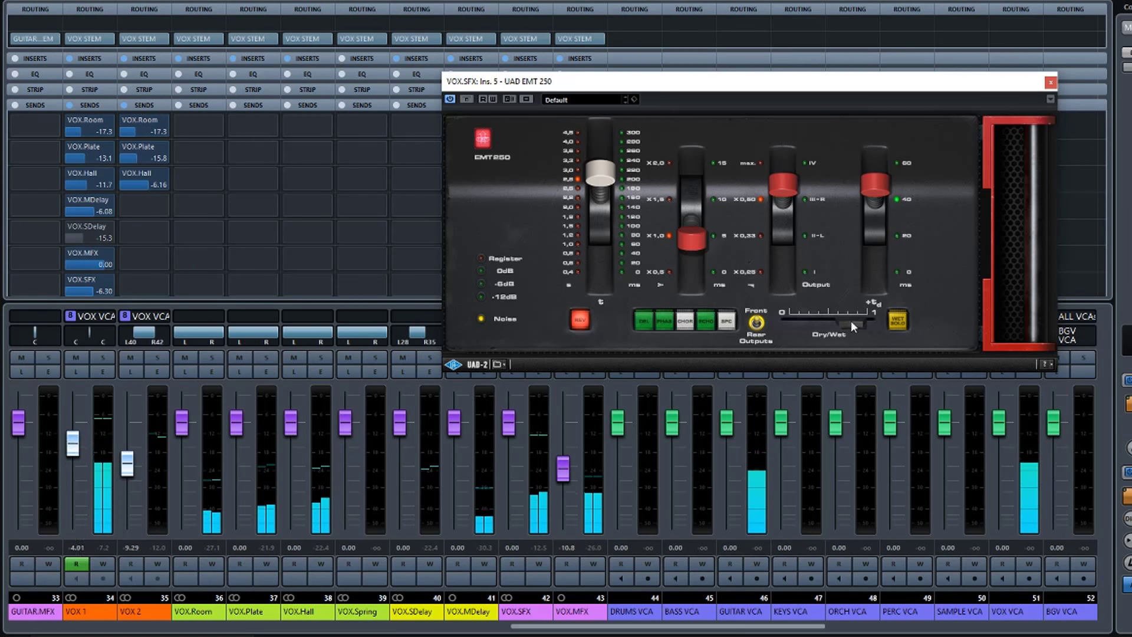
{"action": "left_click", "coordinate": [1049, 83]}
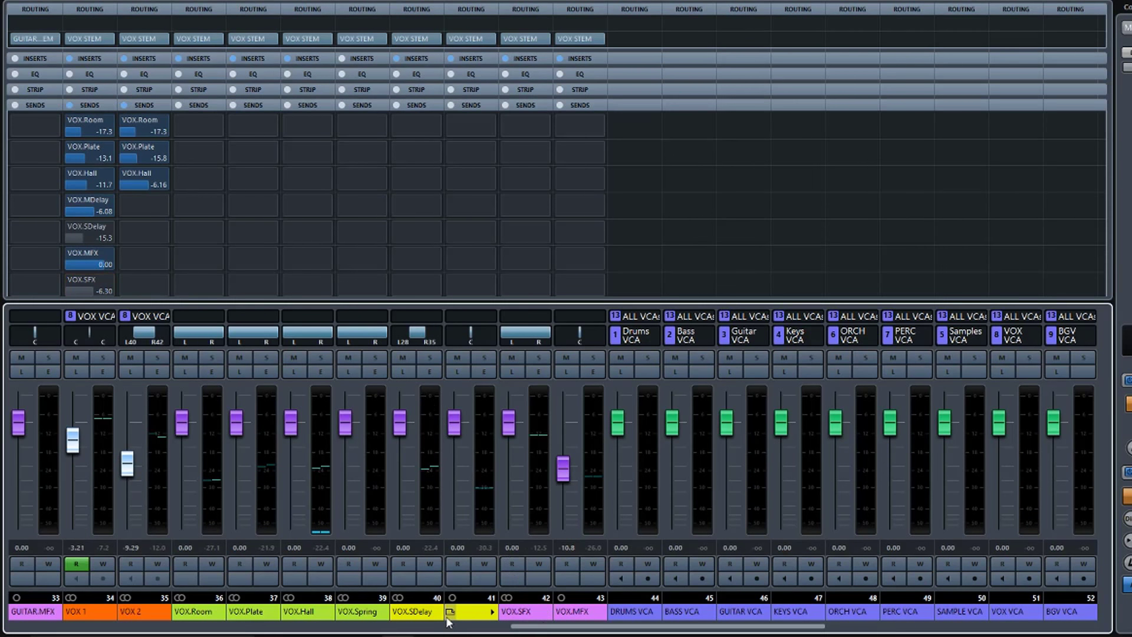
Examine the PhaseMistress insert in Lead Guitar 1's channel settings from the project window, and close the settings.
{"action": "left_click_drag", "start_coordinate": [522, 629], "coordinate": [15, 618]}
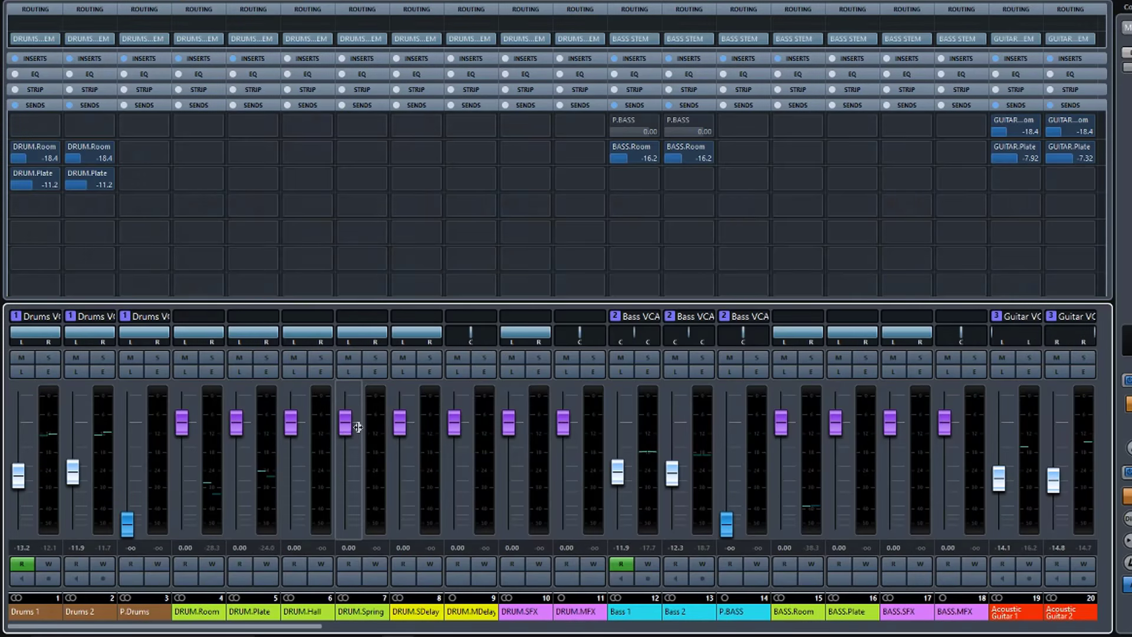
{"action": "key", "text": "F3"}
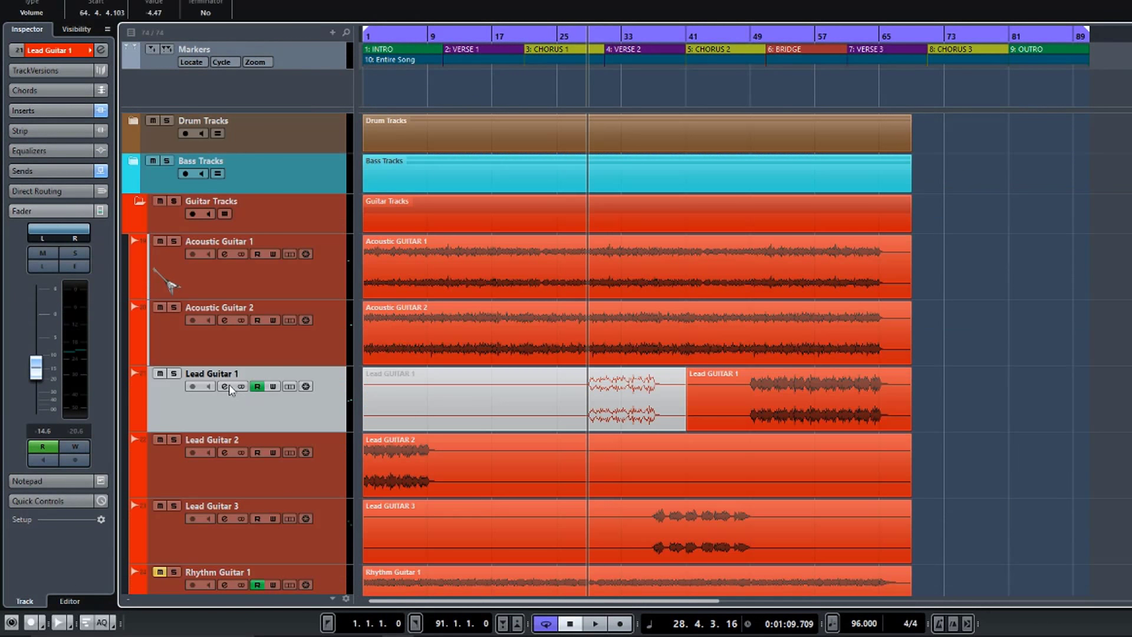
{"action": "left_click", "coordinate": [225, 386]}
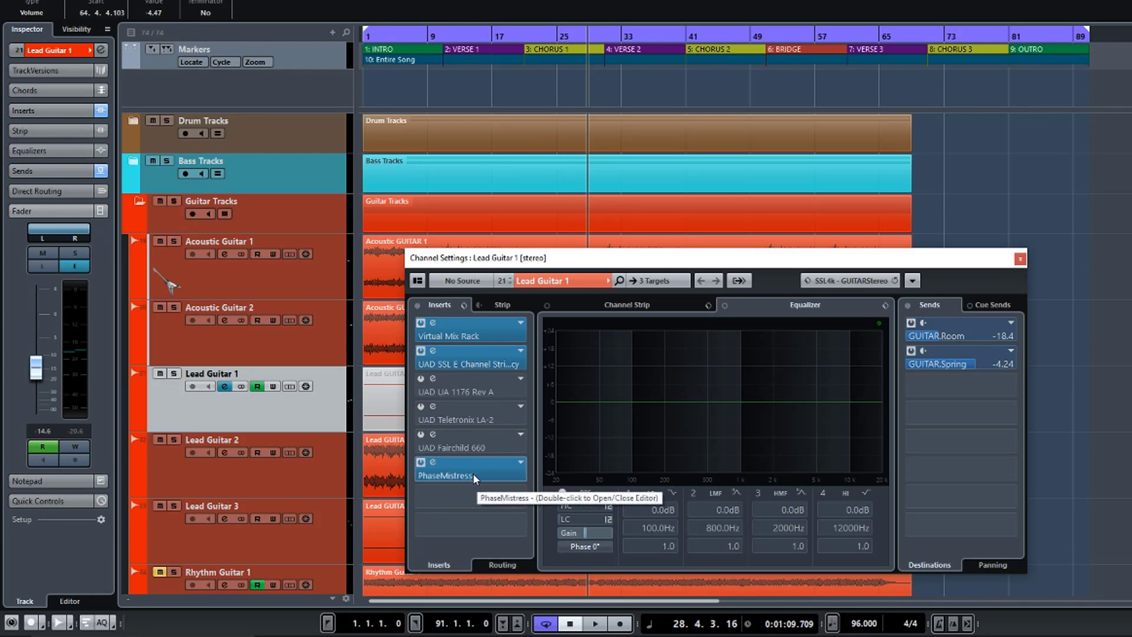
{"action": "left_click", "coordinate": [1019, 260]}
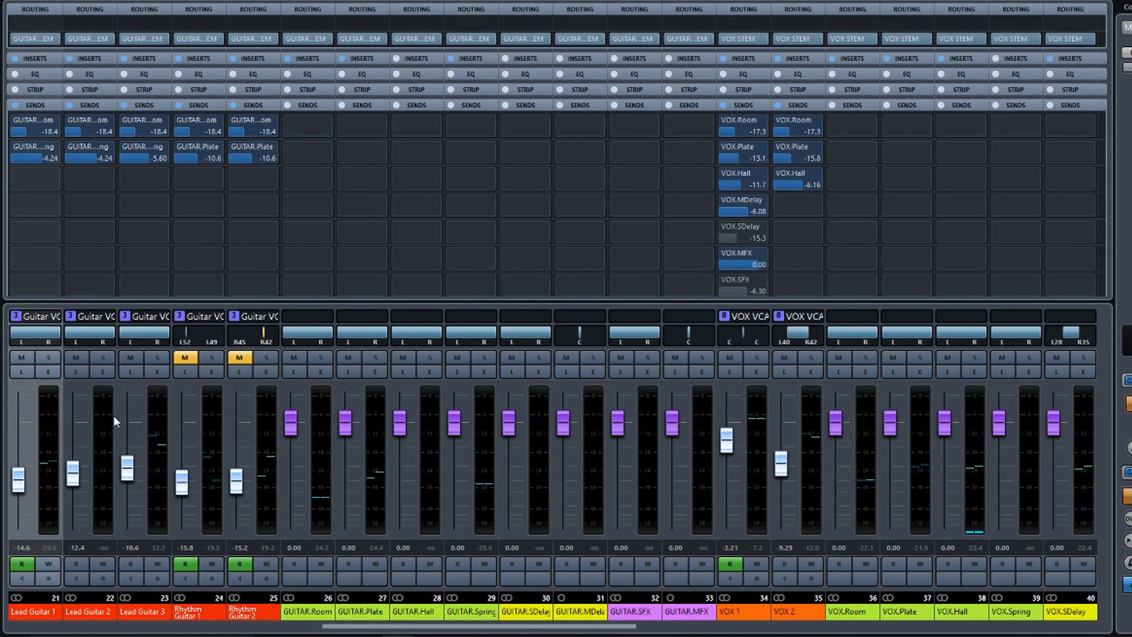
Show the mixer's insert racks, compare the guitar channels, and inspect the SideWidener plug-in on VOX 2.
{"action": "left_click", "coordinate": [90, 58]}
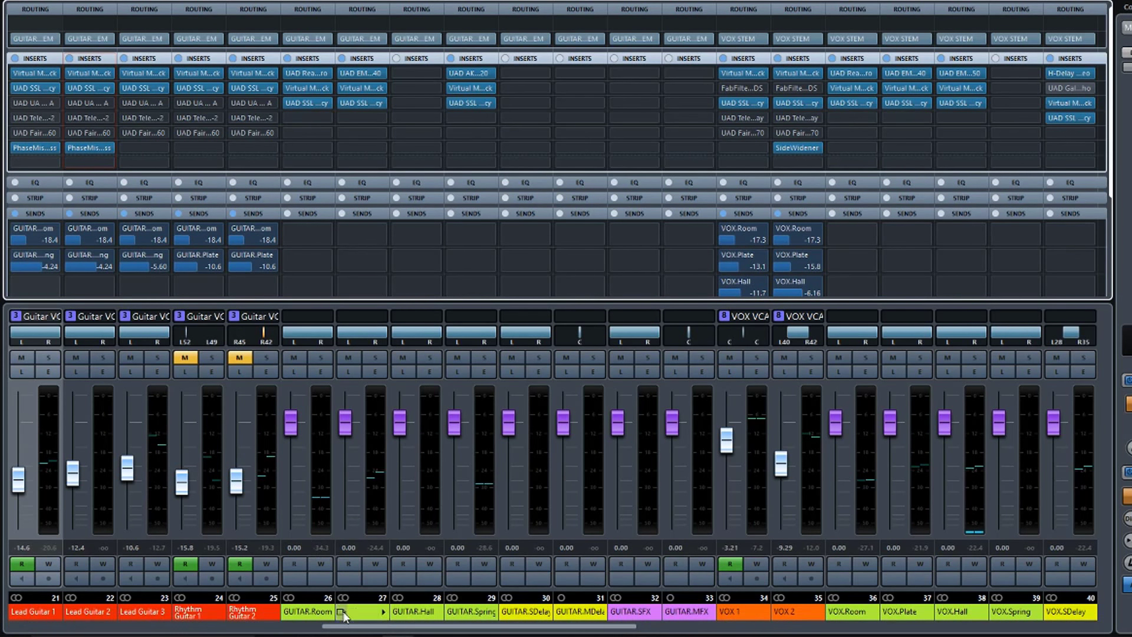
{"action": "left_click_drag", "start_coordinate": [354, 630], "coordinate": [291, 631]}
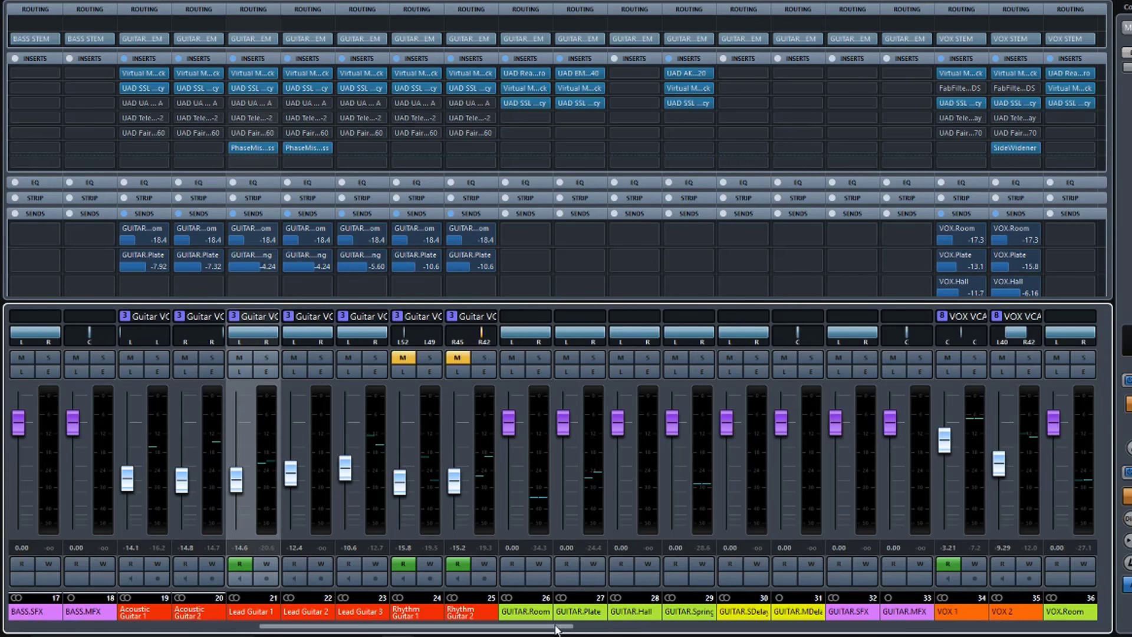
{"action": "left_click_drag", "start_coordinate": [556, 629], "coordinate": [649, 628]}
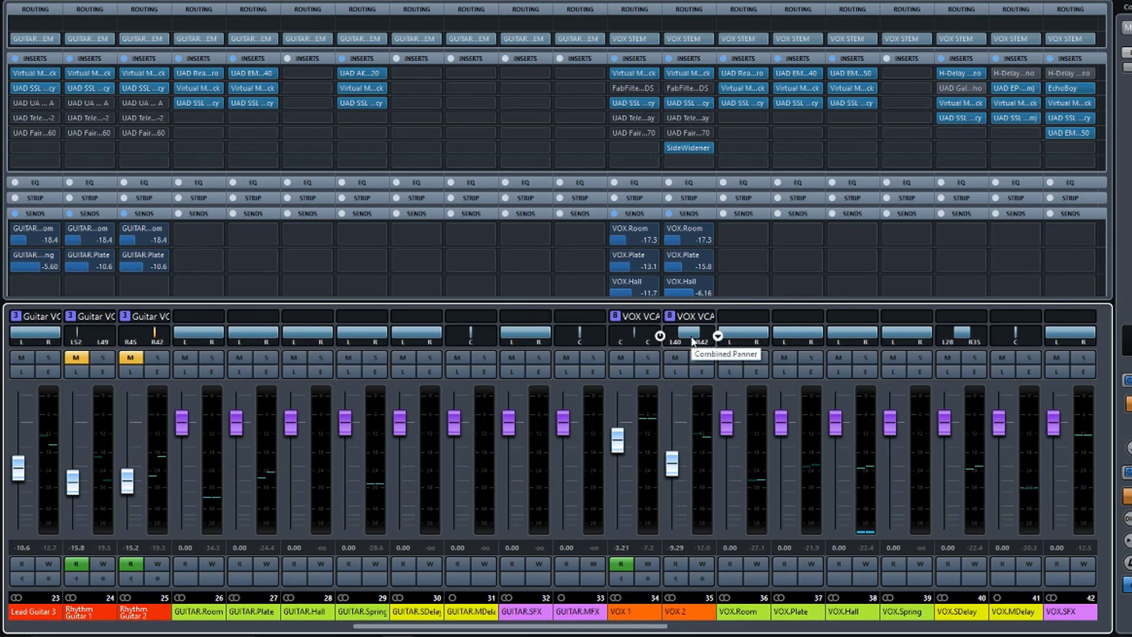
{"action": "left_click", "coordinate": [685, 147]}
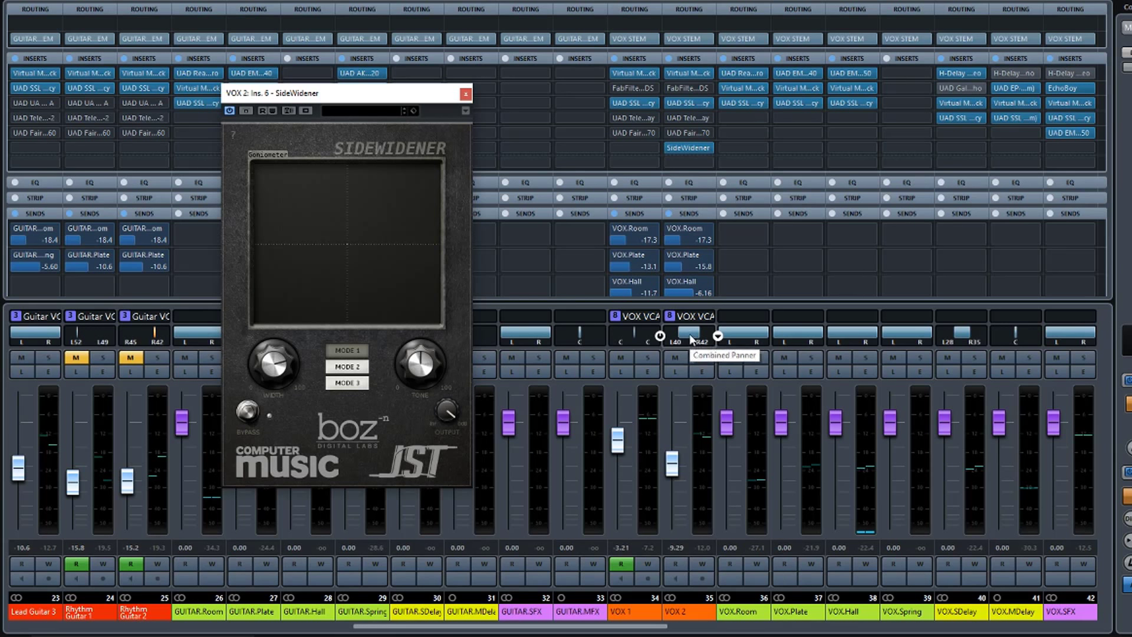
{"action": "left_click", "coordinate": [466, 93]}
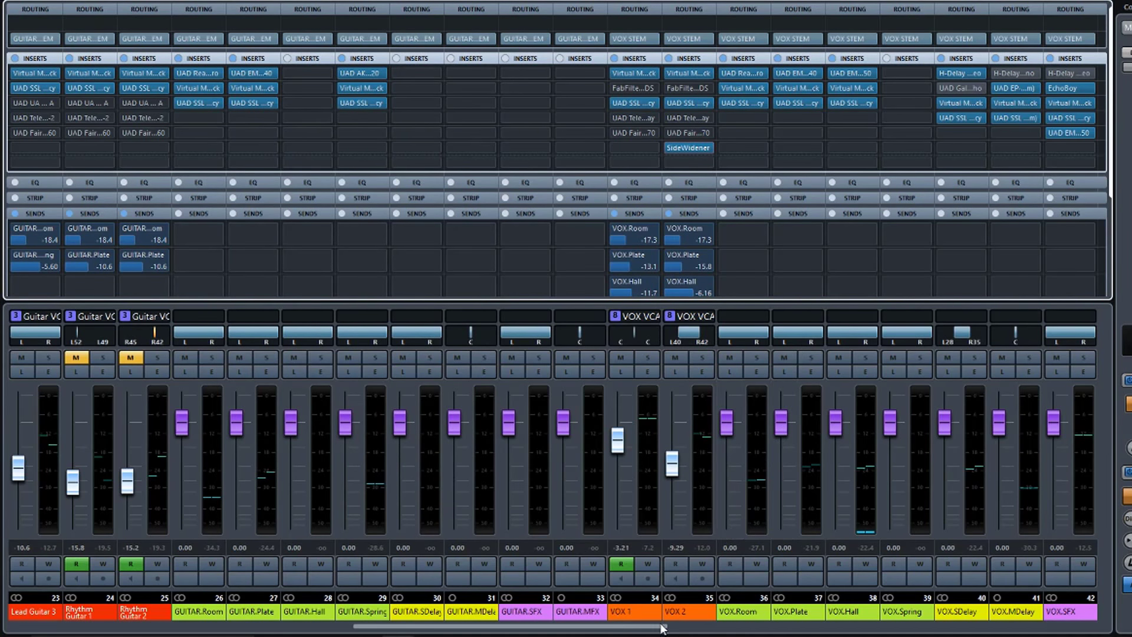
Inspect the UAD 1176 Rev A on VOX.MFX and the EMT 250 on VOX.SFX, closing each plug-in window.
{"action": "left_click_drag", "start_coordinate": [664, 626], "coordinate": [734, 626]}
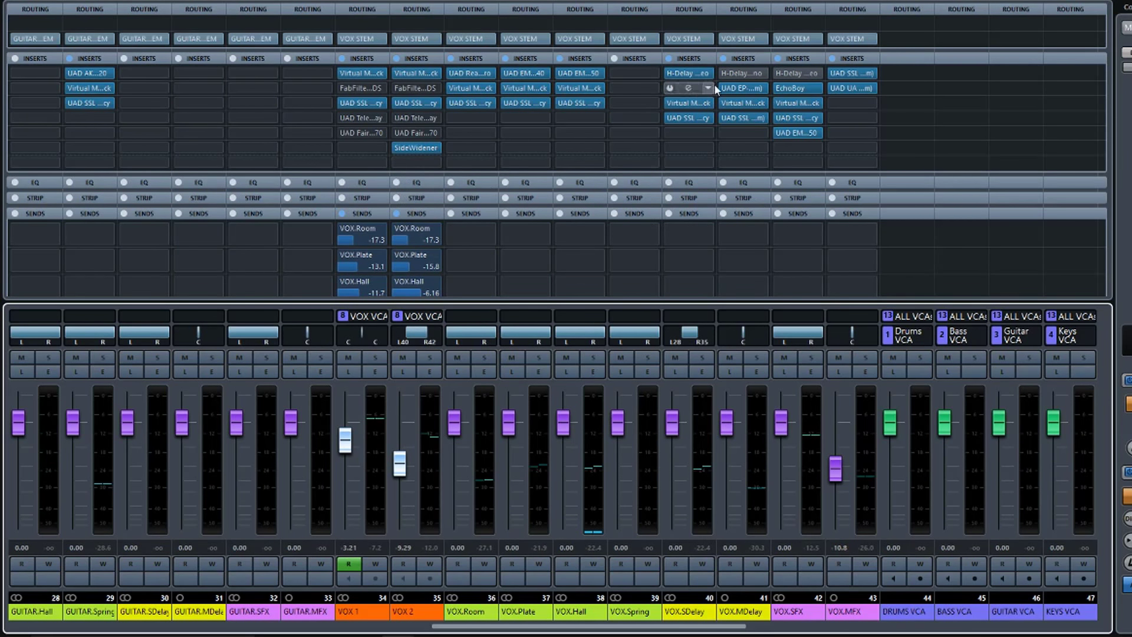
{"action": "left_click", "coordinate": [857, 86]}
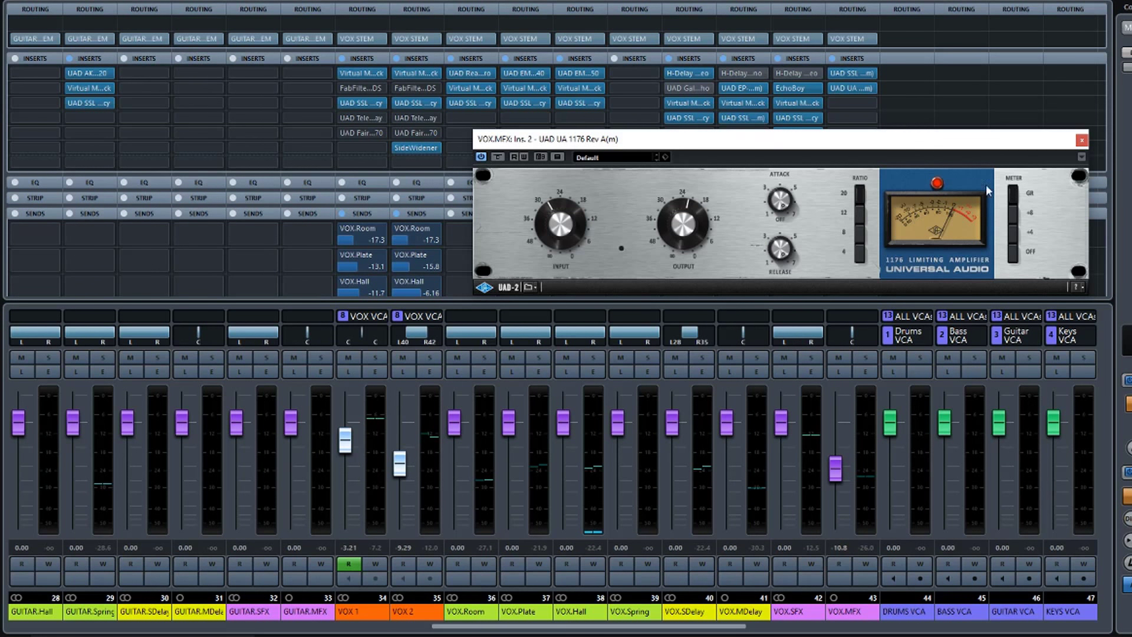
{"action": "left_click", "coordinate": [1081, 142]}
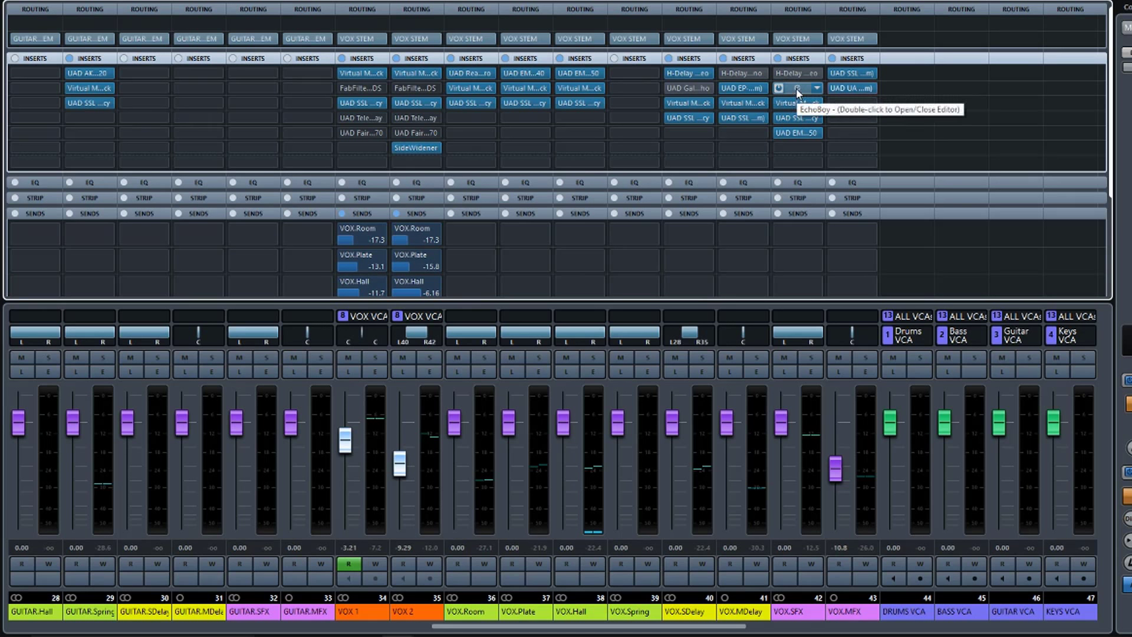
{"action": "double_click", "coordinate": [797, 133]}
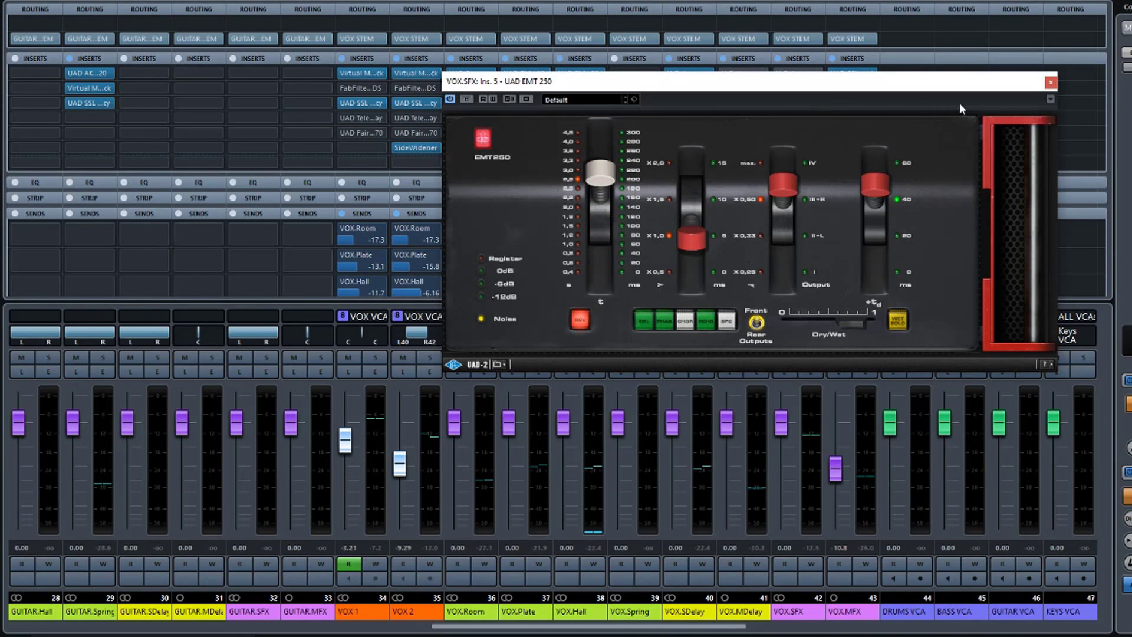
{"action": "left_click", "coordinate": [1050, 83]}
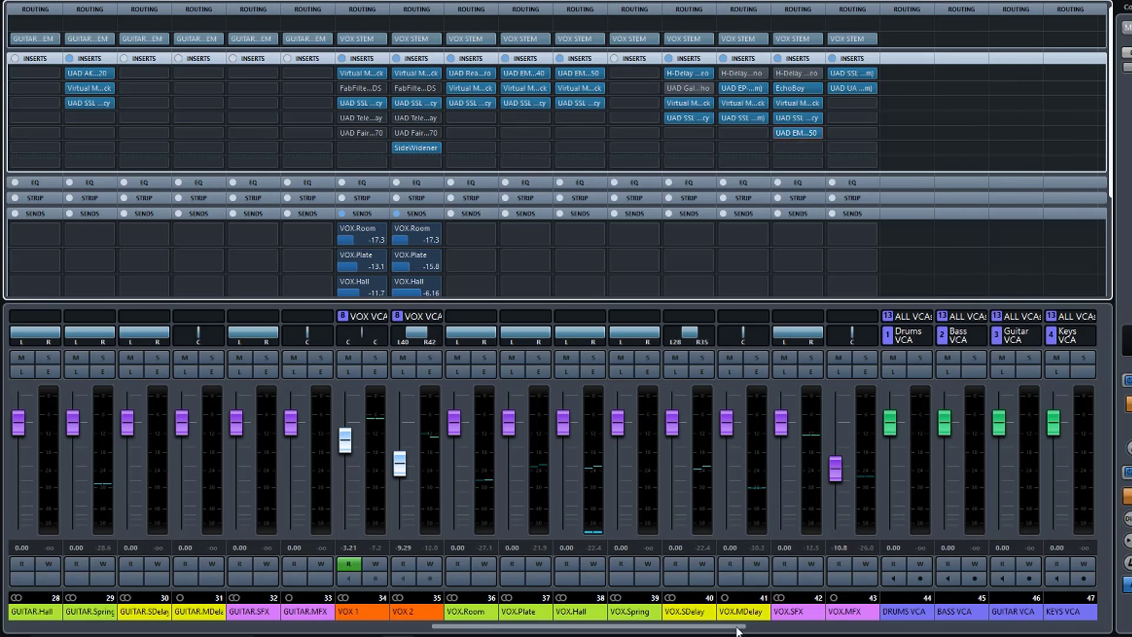
Return to the project window, collapse the Guitar Tracks folder, and look over VOX 1's automation lanes.
{"action": "left_click_drag", "start_coordinate": [737, 631], "coordinate": [498, 629]}
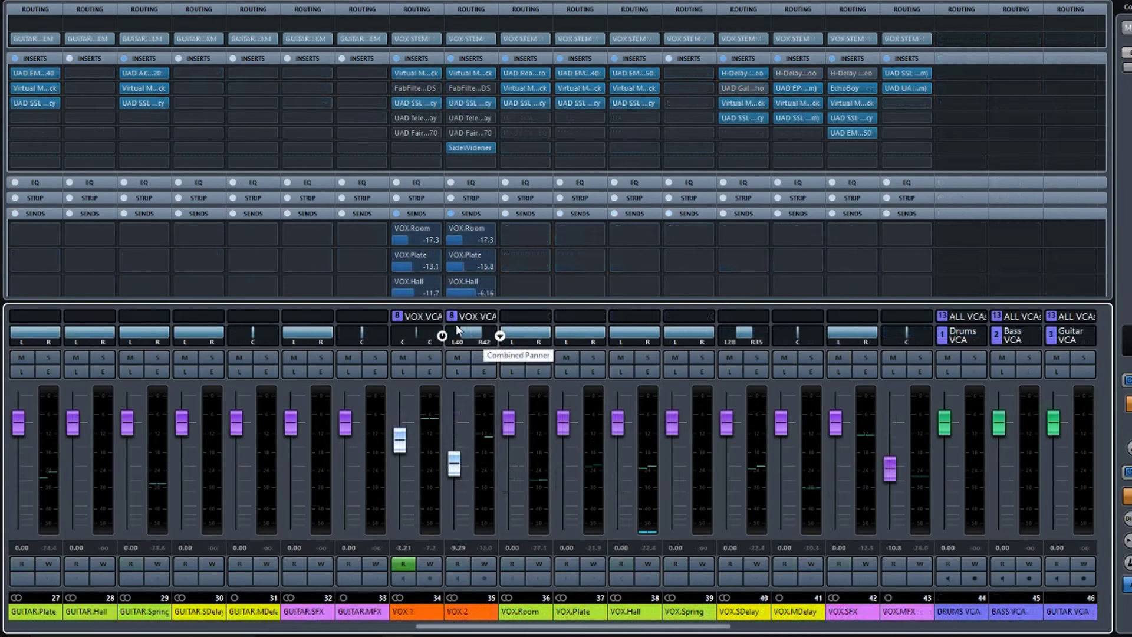
{"action": "key", "text": "F3"}
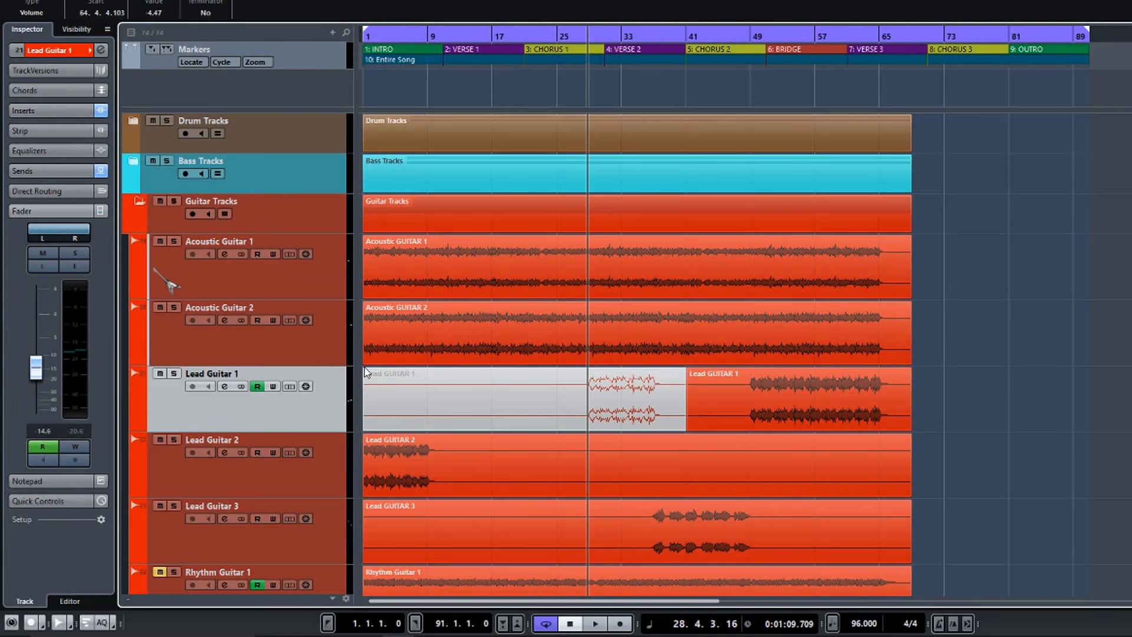
{"action": "left_click", "coordinate": [136, 203]}
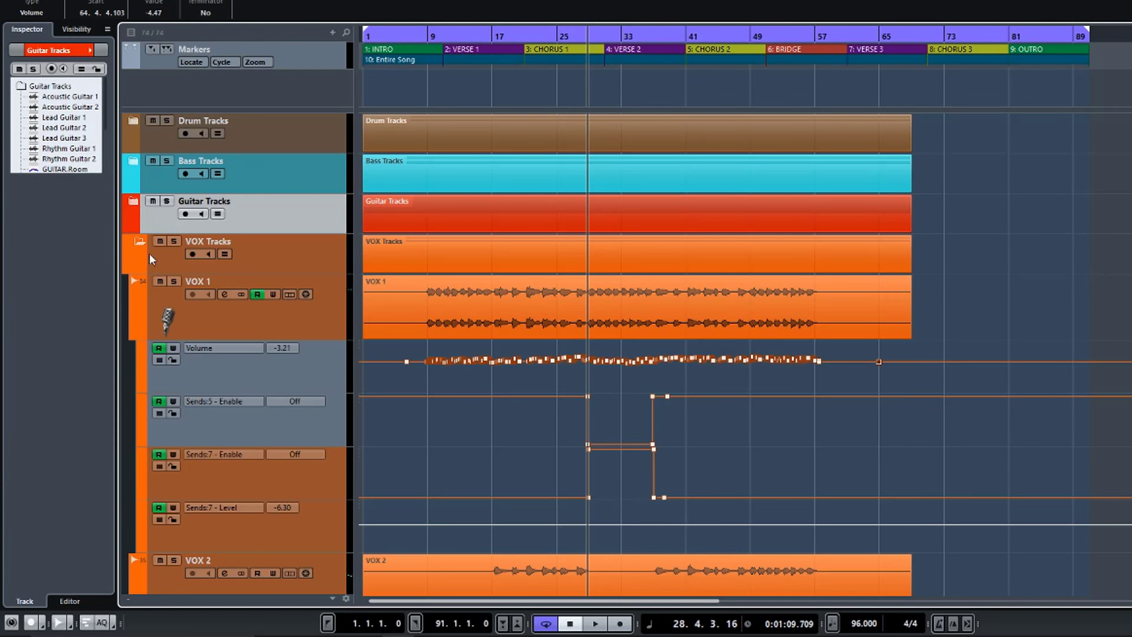
{"action": "scroll", "coordinate": [568, 315], "scroll_direction": "down", "scroll_amount": 3}
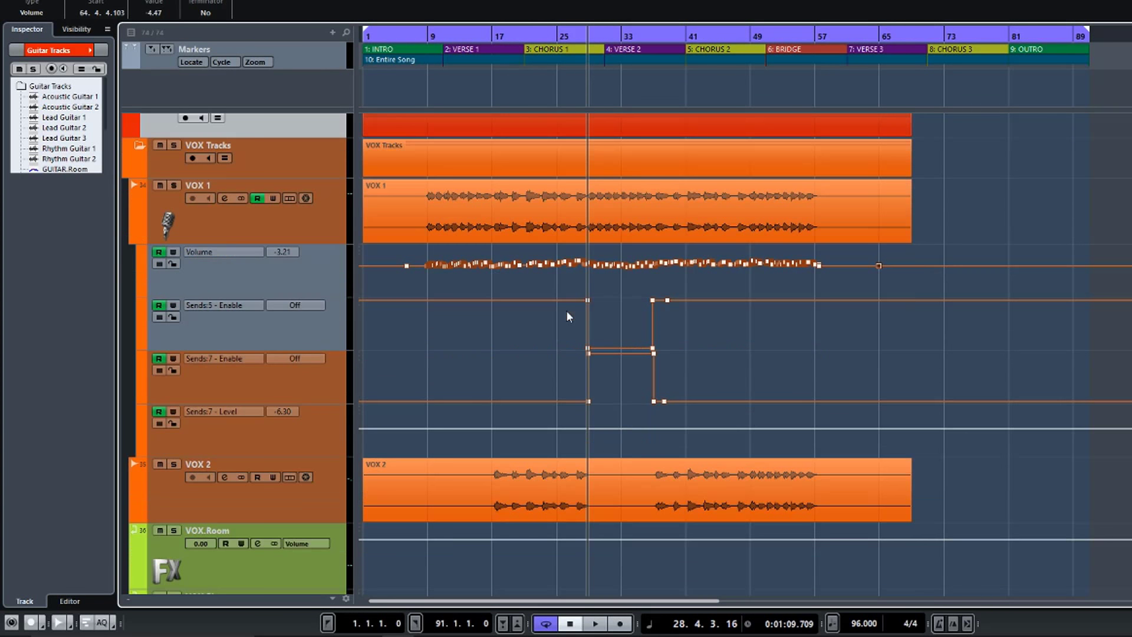
{"action": "scroll", "coordinate": [568, 316], "scroll_direction": "up", "scroll_amount": 3}
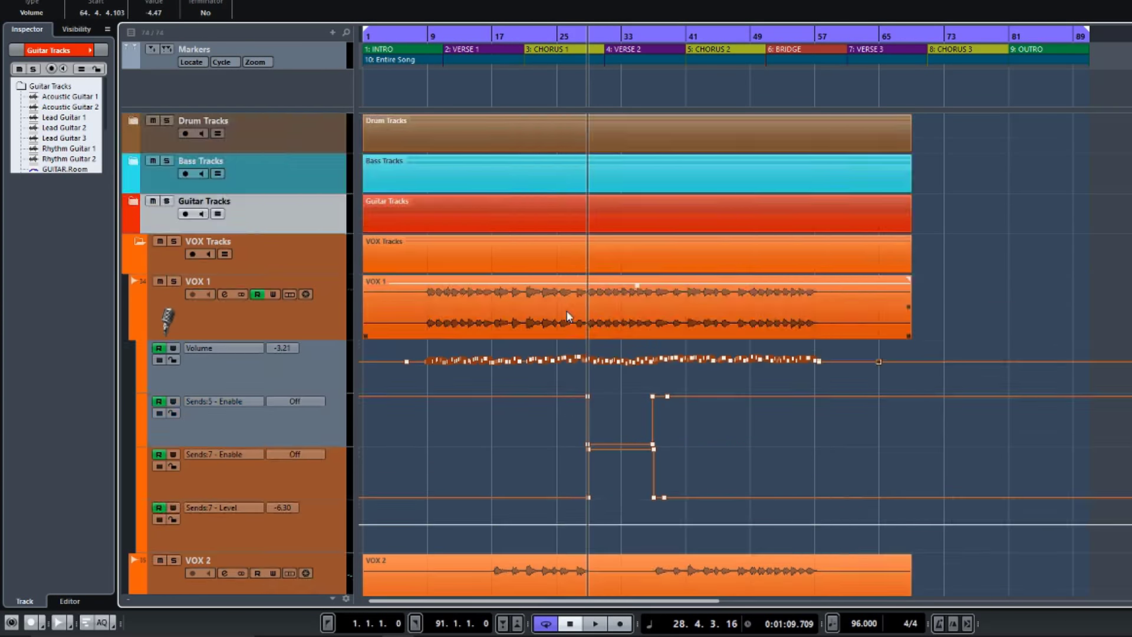
Review VOX 1's VariAudio pitch segments in the Sample Editor, close it, and hide the track's automation lanes.
{"action": "double_click", "coordinate": [483, 307]}
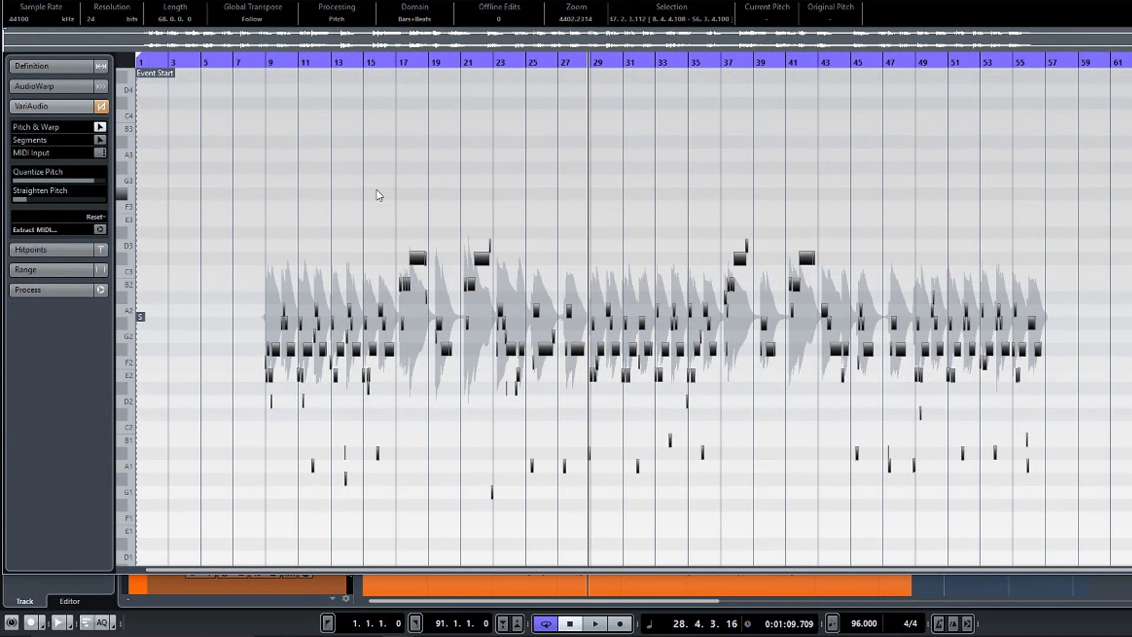
{"action": "scroll", "coordinate": [379, 195], "scroll_direction": "down", "scroll_amount": 2}
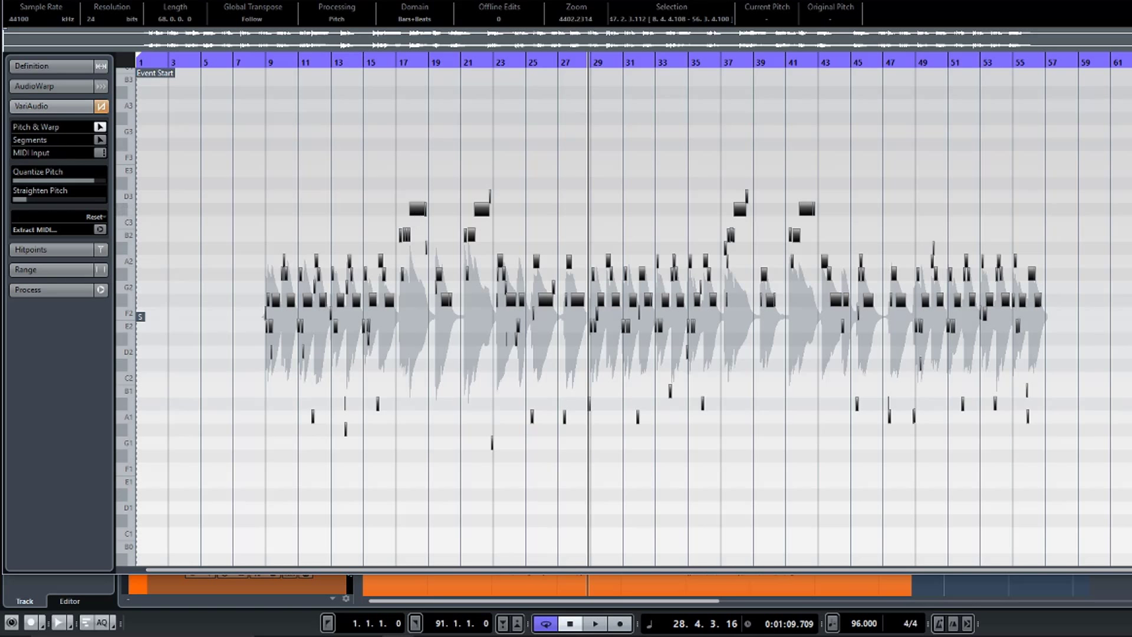
{"action": "left_click", "coordinate": [1128, 2]}
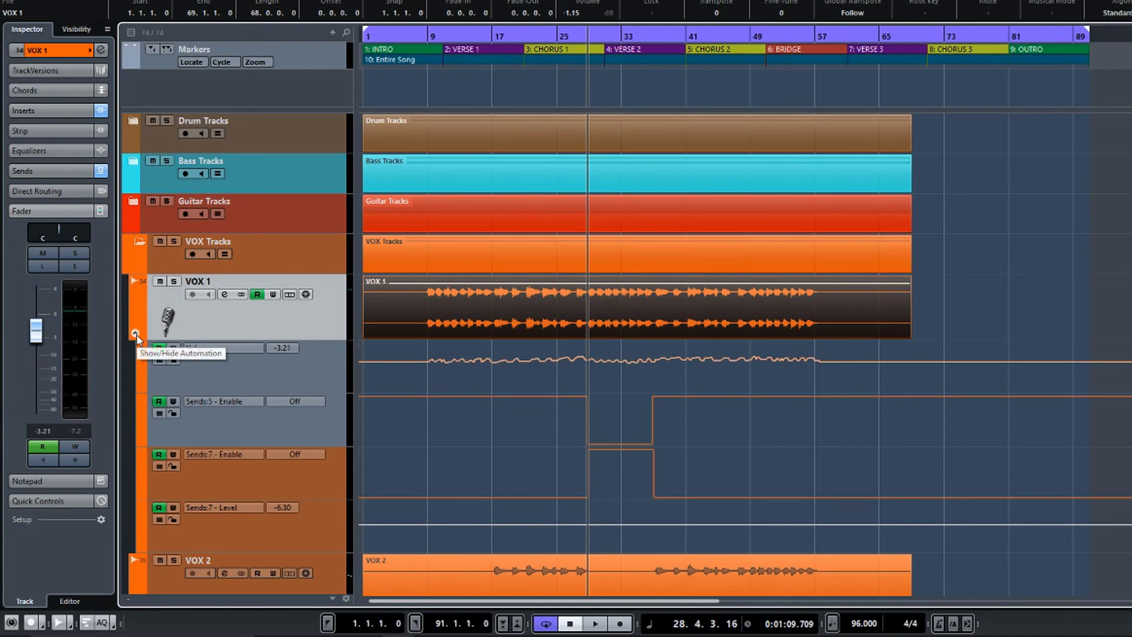
{"action": "left_click", "coordinate": [135, 335]}
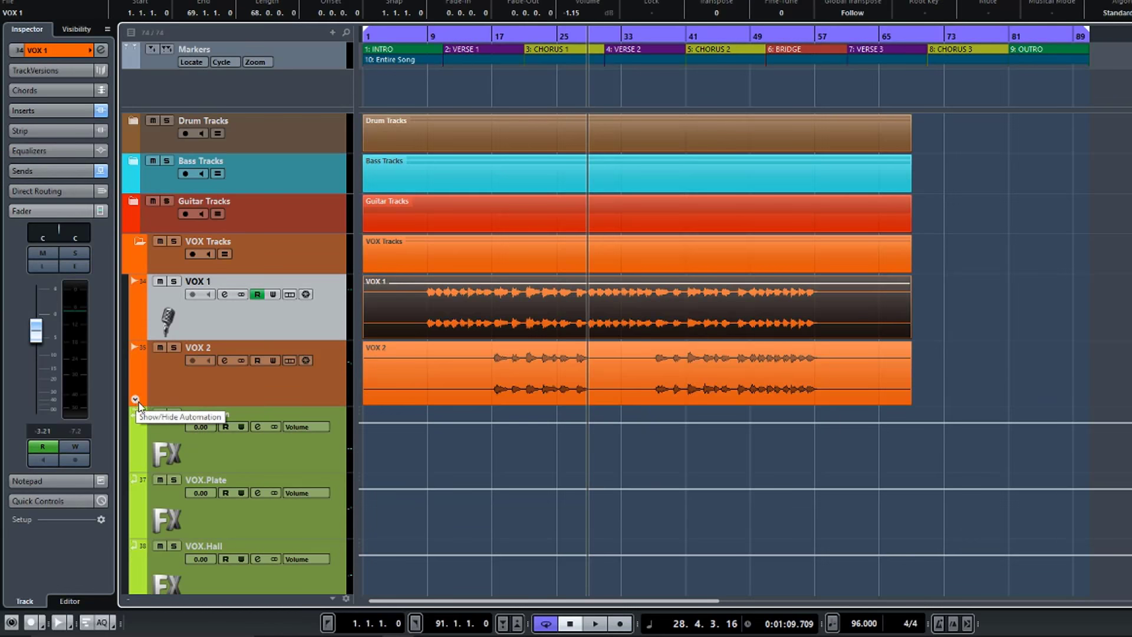
Review VOX 2's VariAudio pitch segments, close the Sample Editor, and collapse the VOX Tracks folder.
{"action": "double_click", "coordinate": [461, 383]}
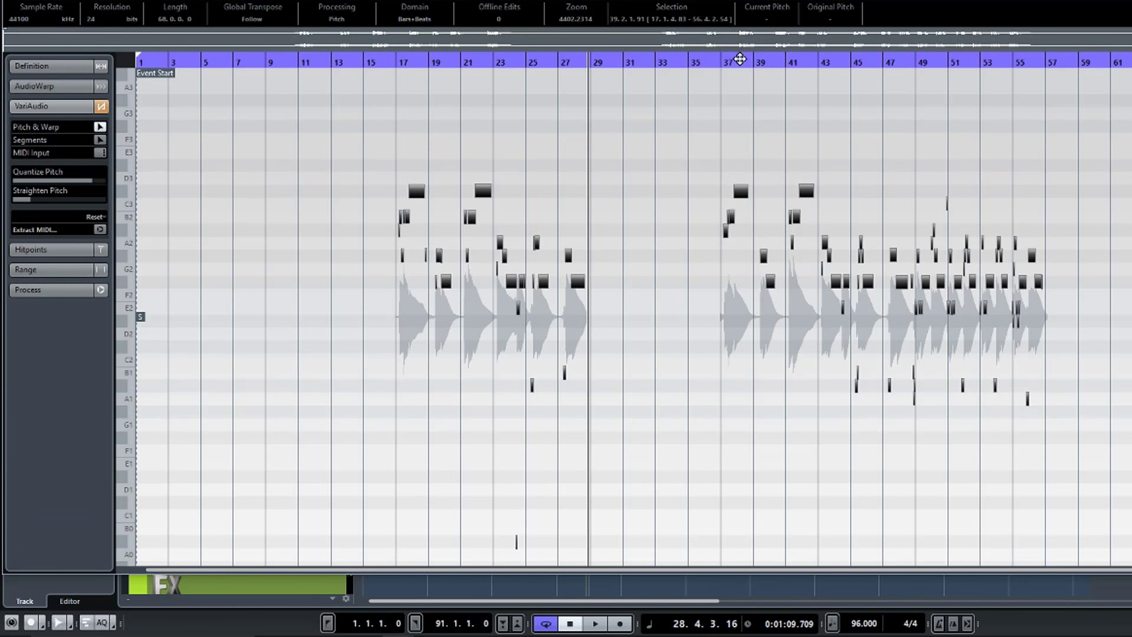
{"action": "left_click", "coordinate": [1129, 3]}
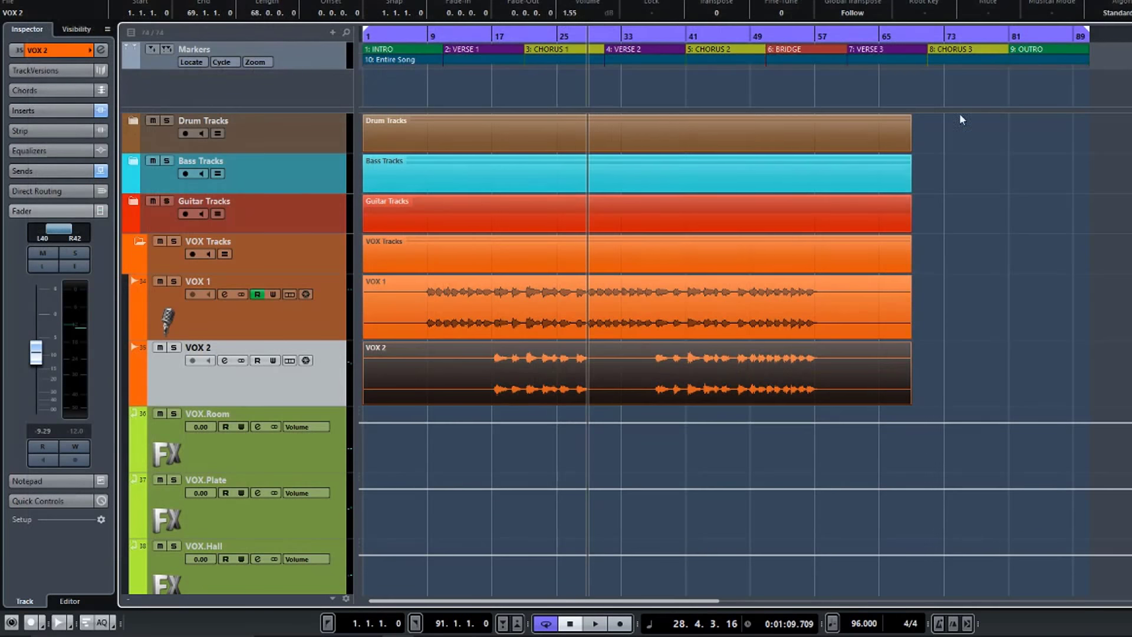
{"action": "left_click", "coordinate": [140, 242]}
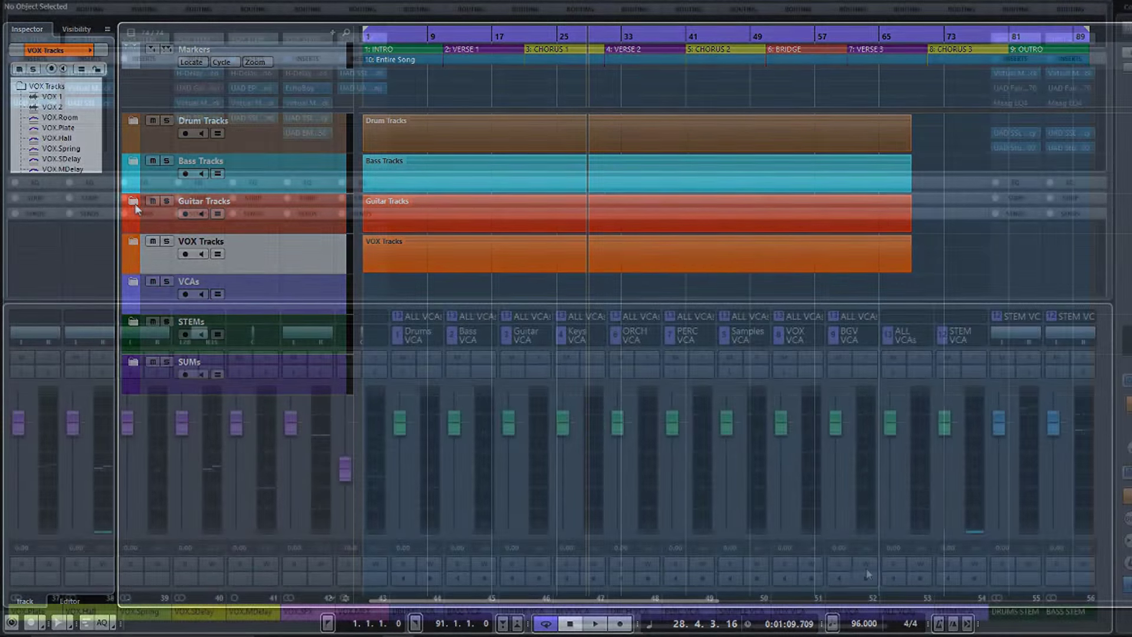